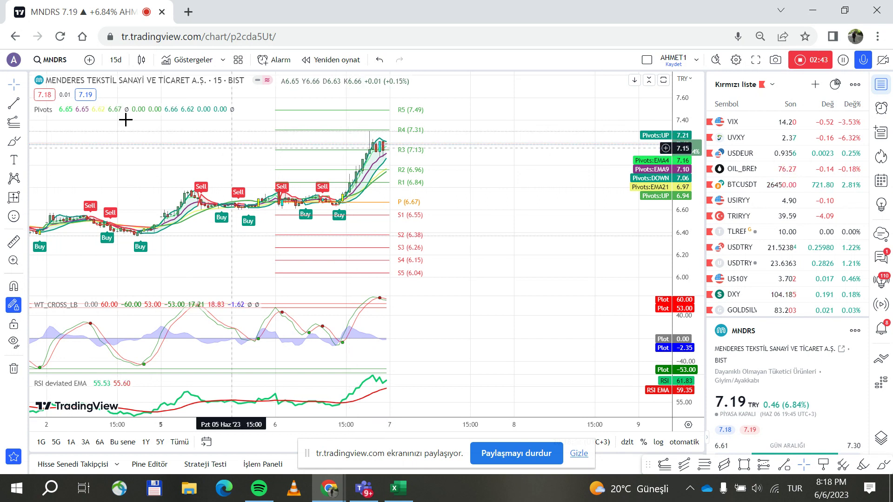
- Draw a Fibonacci retracement on the MNDRS chart from the 6.63 low to the 7.30 high, extending its end to 7 June 13:00
click(27, 125)
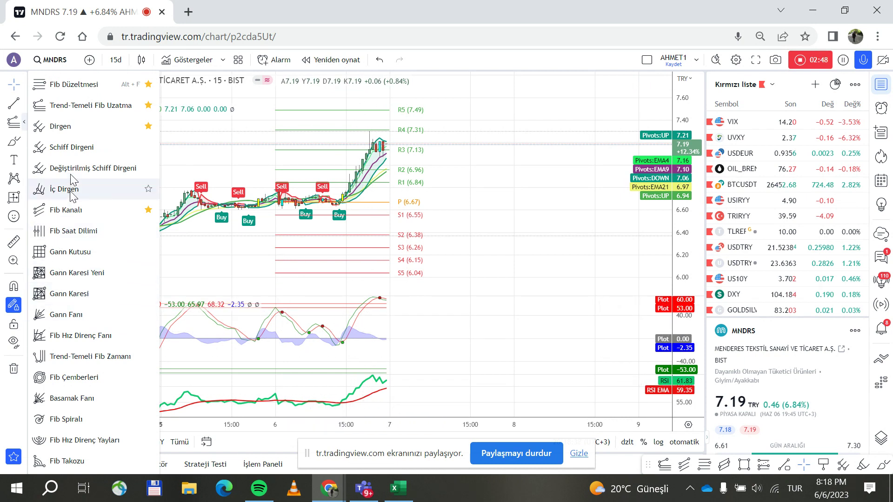
click(85, 86)
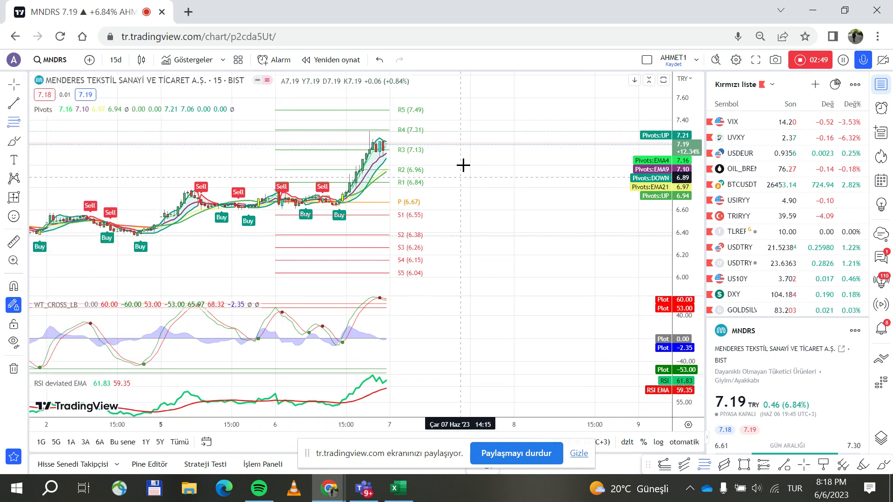
click(336, 206)
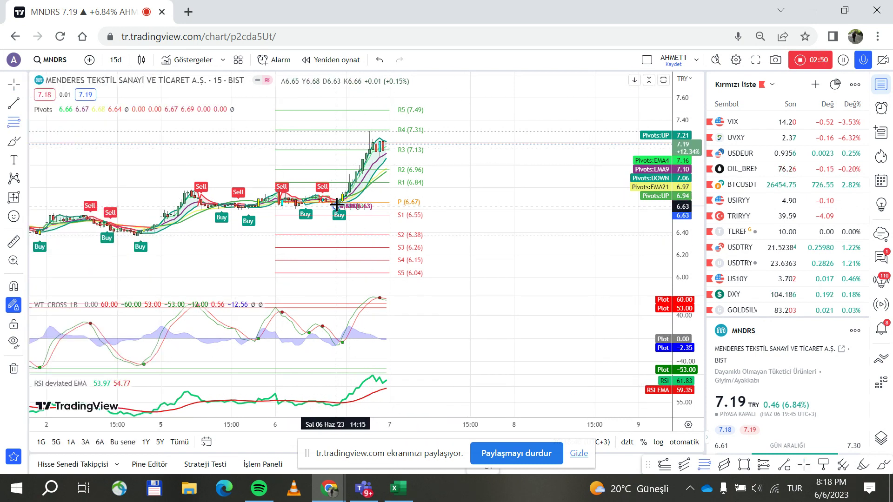
click(423, 131)
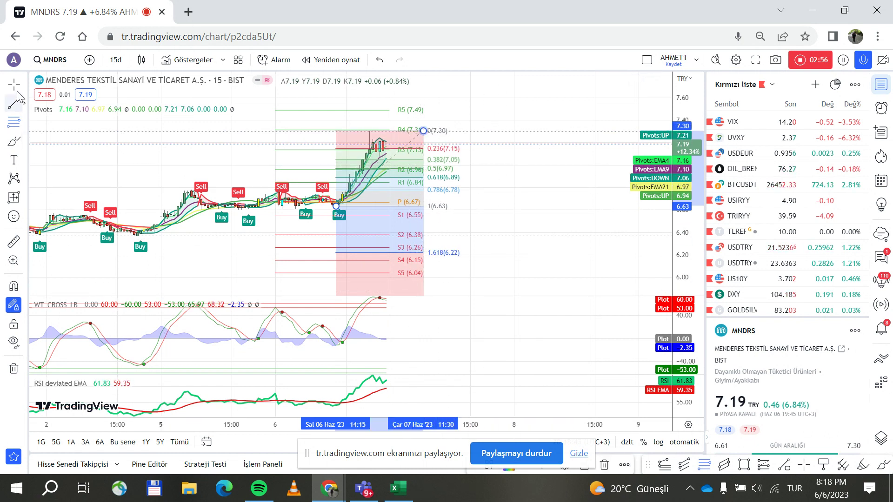
drag(424, 132, 443, 131)
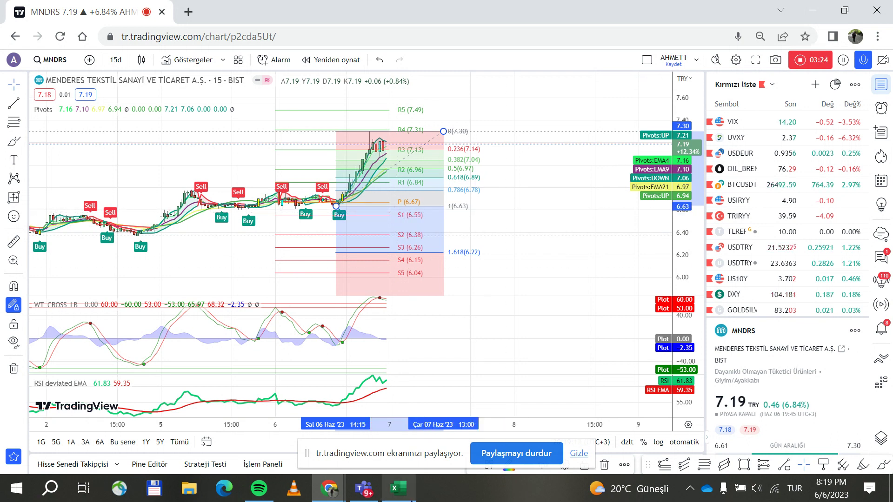
- Switch to the Degerleme_2023_3.xlsx workbook in Excel and highlight the MNDRS row on the Yıllık-Hesap sheet
mouse_move(403, 496)
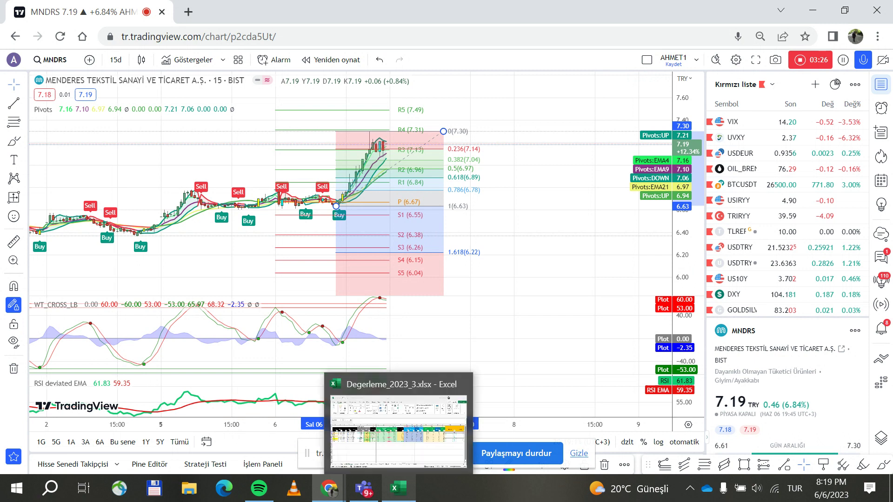
click(402, 497)
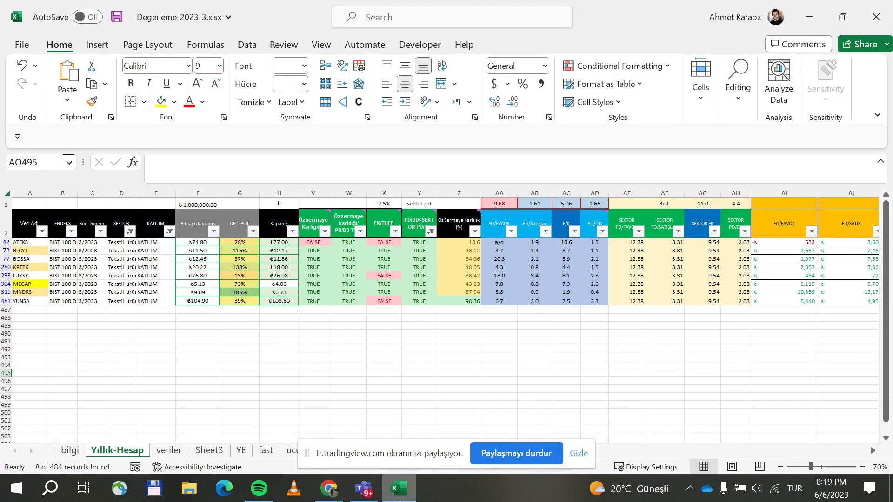
click(59, 327)
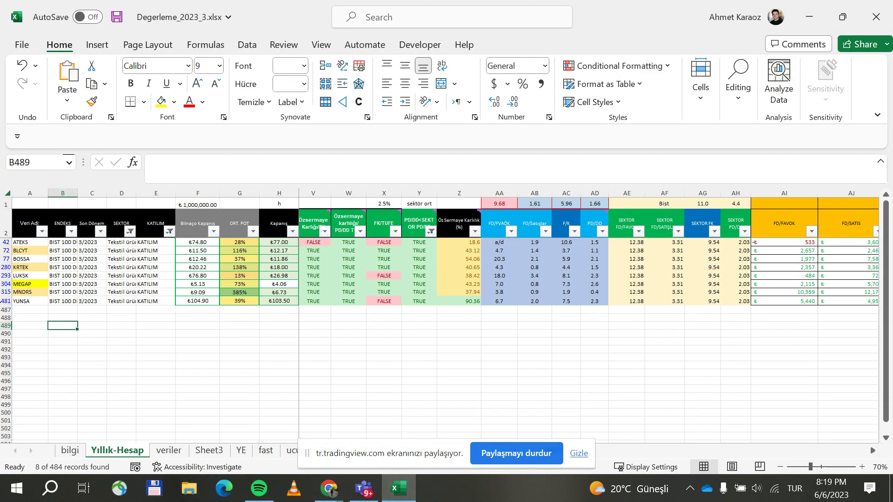
click(4, 292)
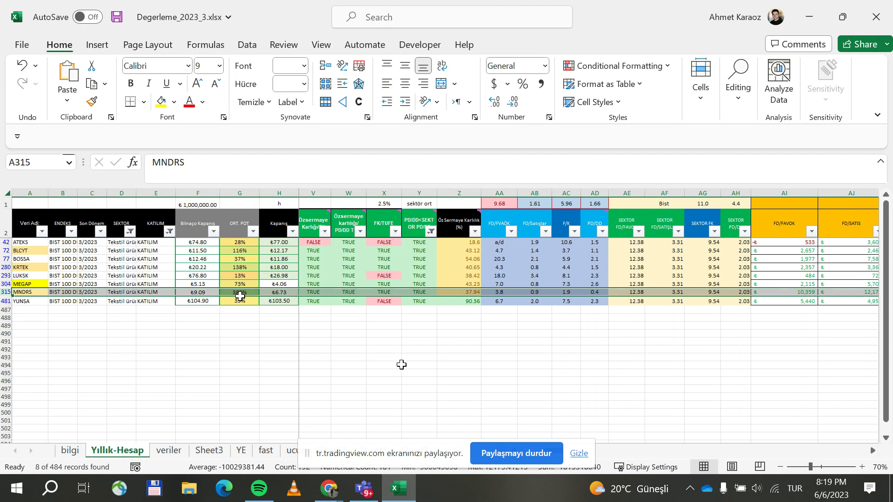
- Review the profitability and ratio test columns V to Y across the MEGAP row, and highlight the whole MNDRS row again
mouse_move(325, 218)
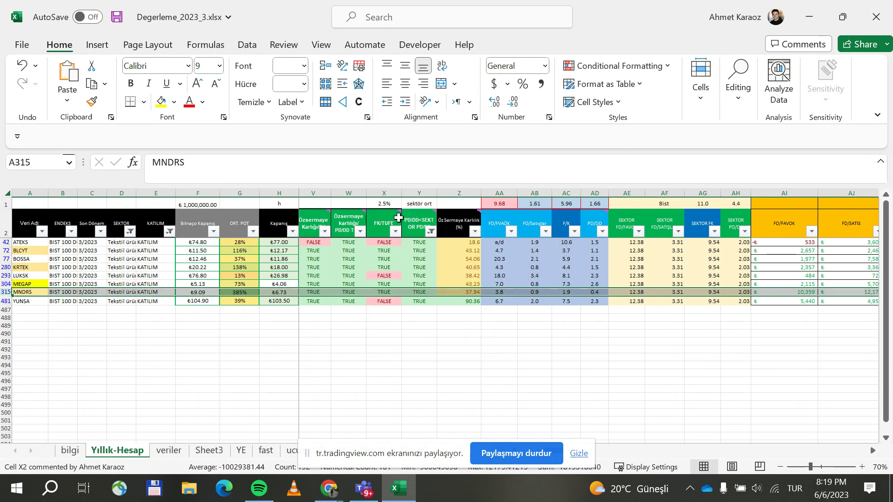
click(314, 284)
drag(334, 286, 418, 285)
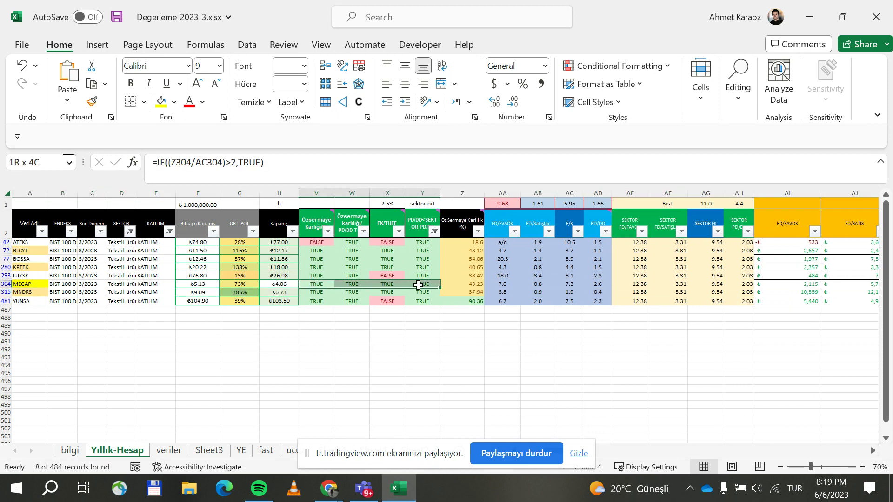
click(2, 292)
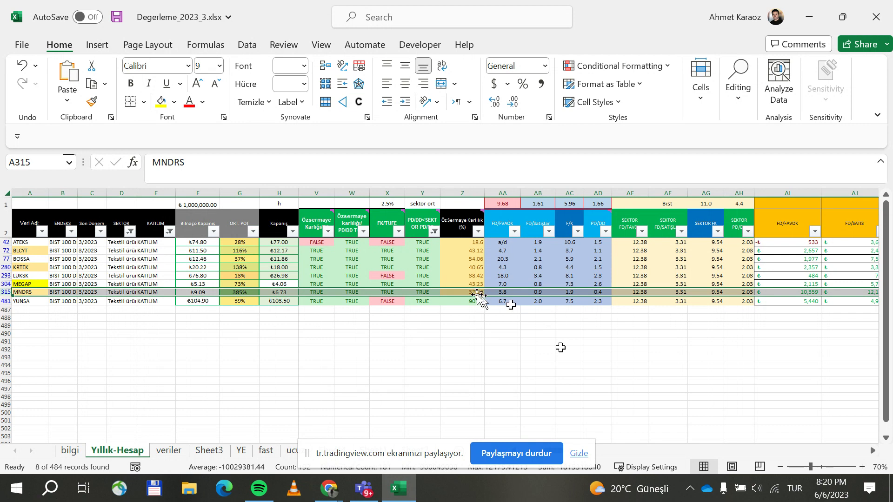
- Review the MNDRS ratio and balance-sheet valuation columns and inspect the formula of its BK GETİRİ POTANSİYELİ cell, AO315
click(873, 450)
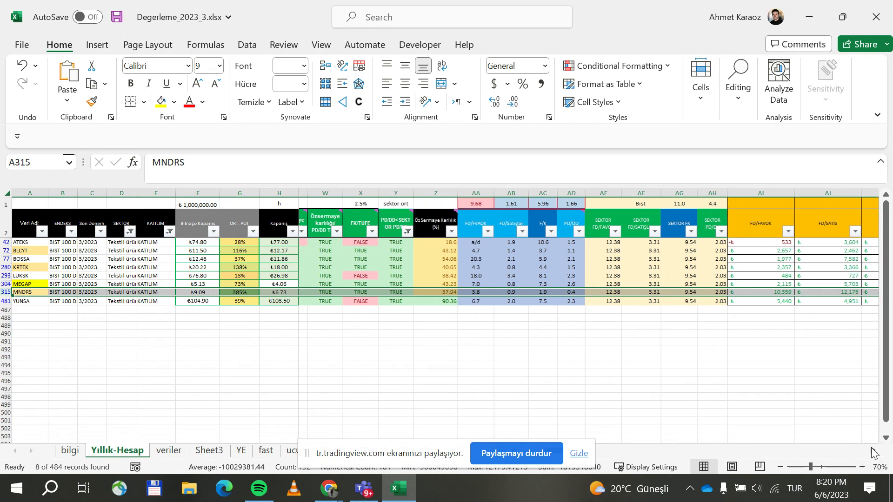
click(872, 451)
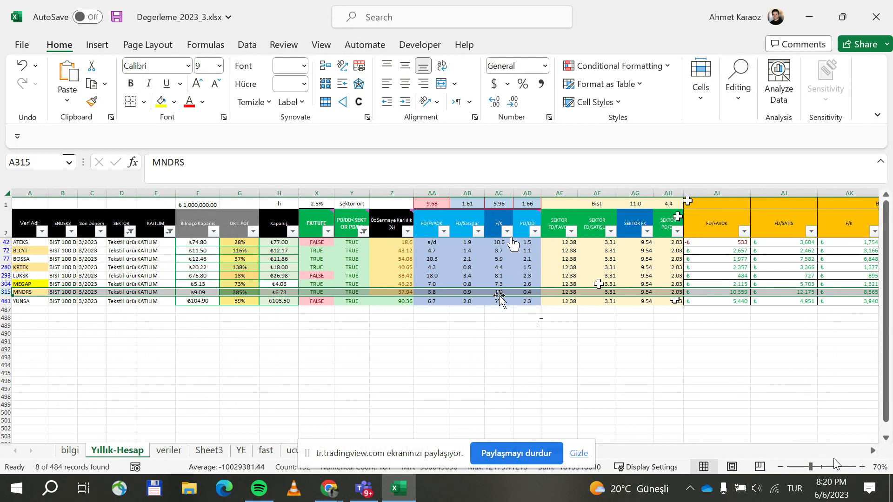
click(872, 451)
click(872, 451)
click(872, 450)
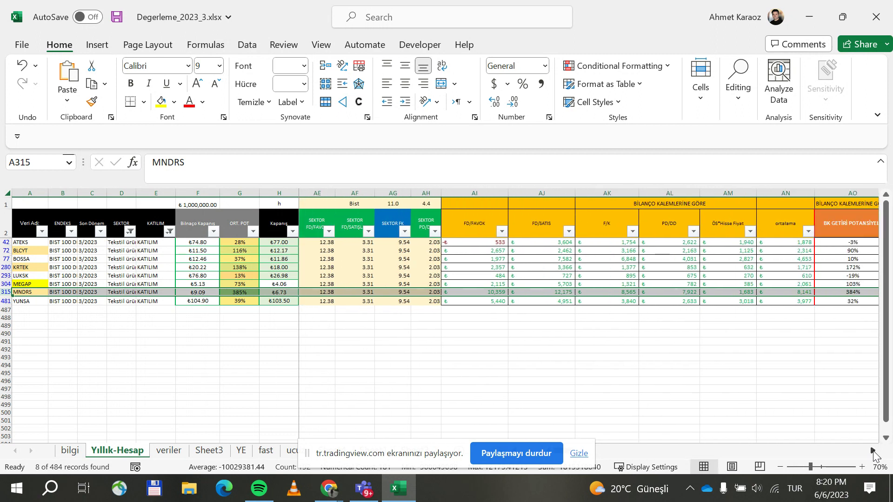
click(873, 450)
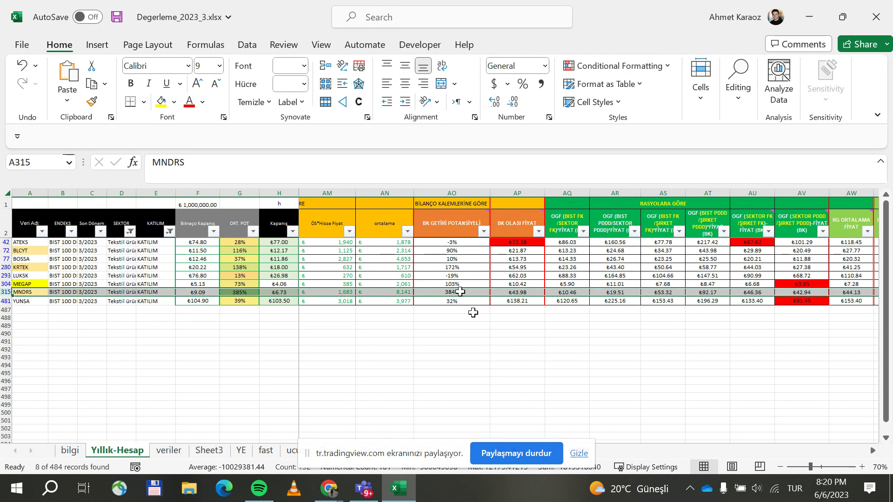
click(460, 291)
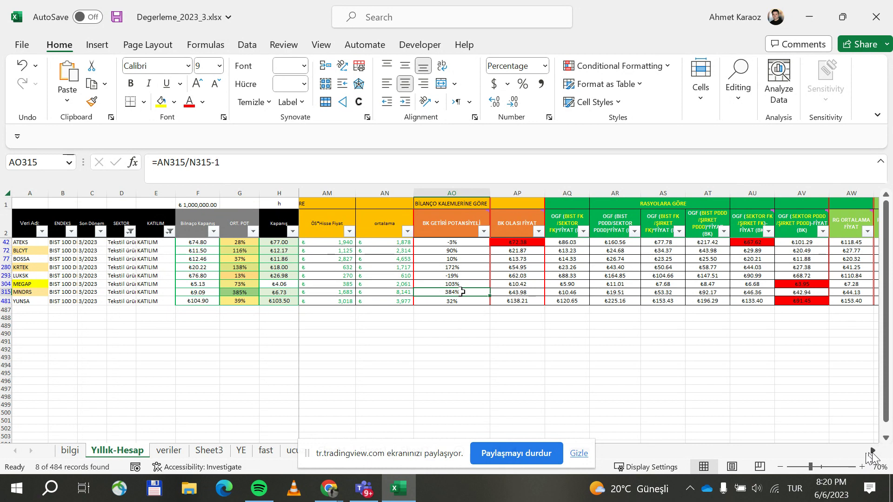
- Inspect the MNDRS price formula based on the BIST and sector FK ratios in cell AQ315
click(872, 451)
click(872, 454)
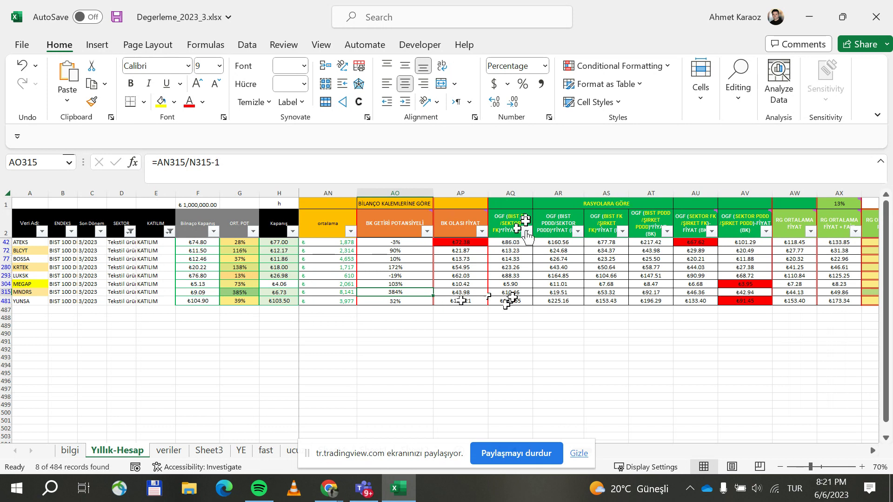
click(511, 292)
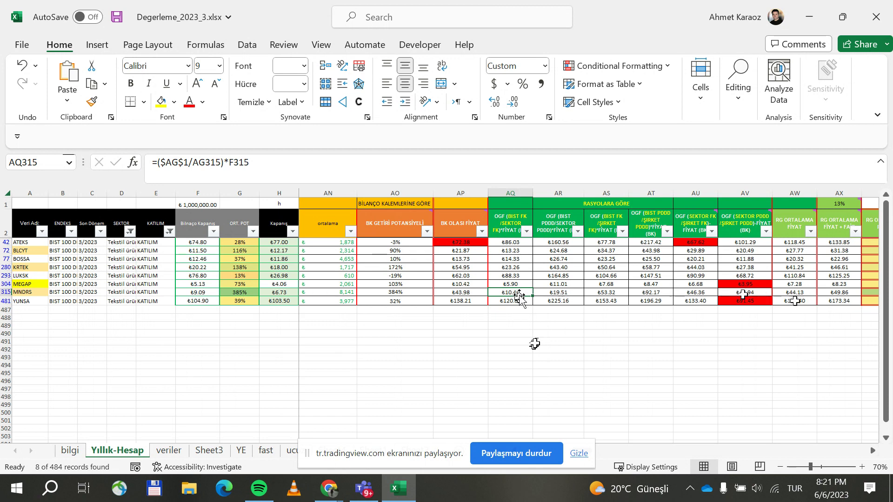
- Try clearing the MNDRS prices in AT315 and AS315 to test their effect on the average, and undo both deletions
click(643, 292)
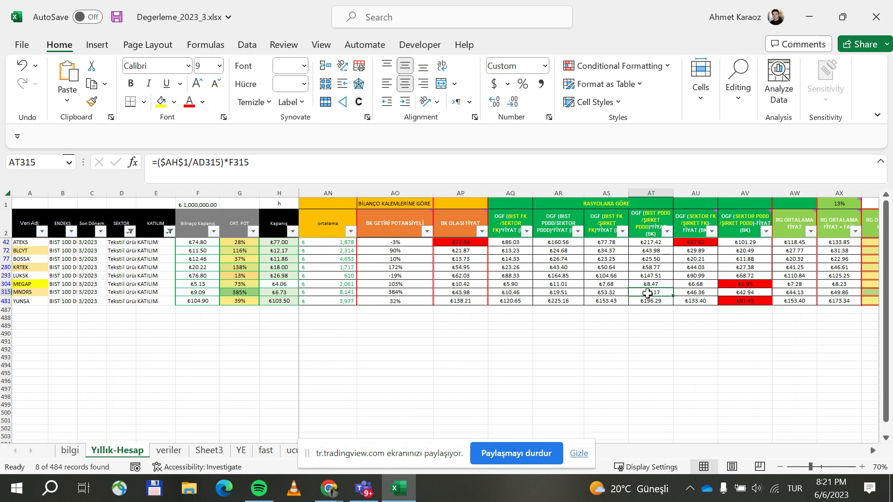
key(Delete)
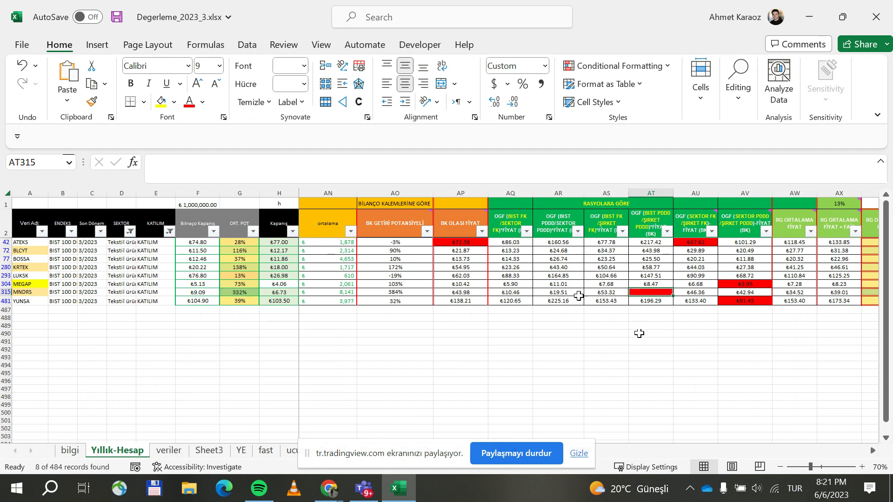
click(602, 292)
key(Delete)
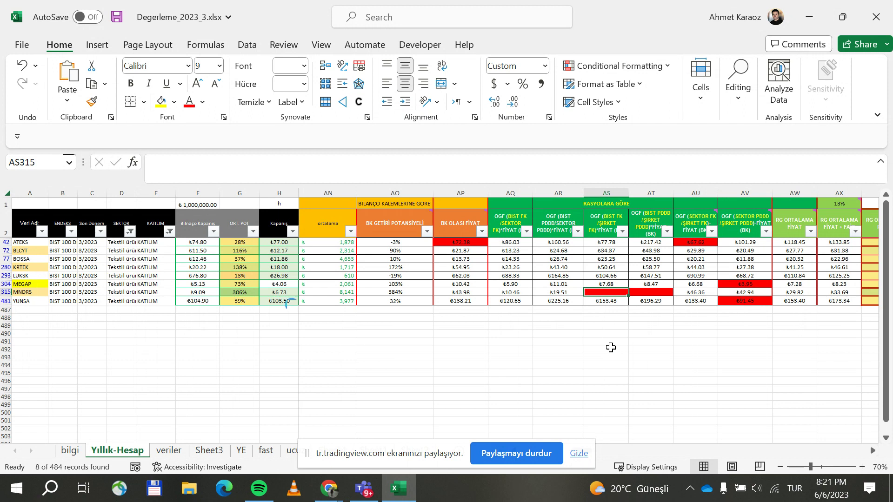
key(ctrl+z)
key(ctrl+z)
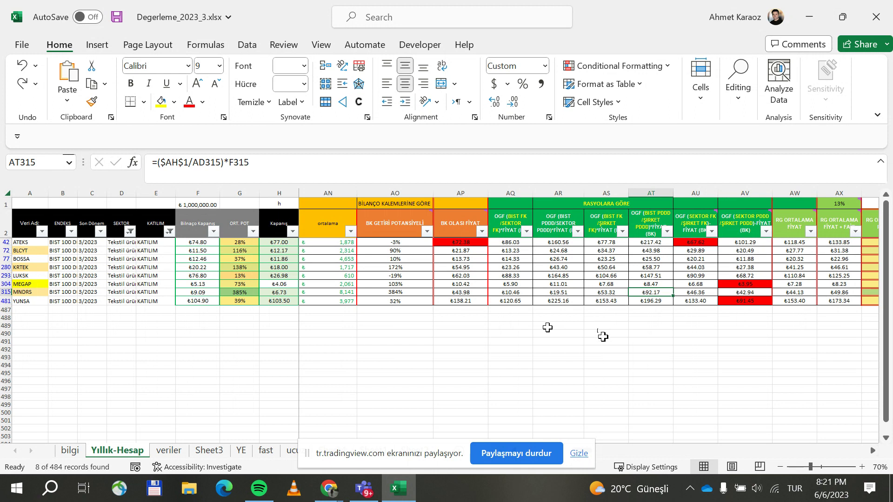
- Switch back to the TradingView chart in Chrome and load the NTGAZ symbol from BIST
mouse_move(399, 487)
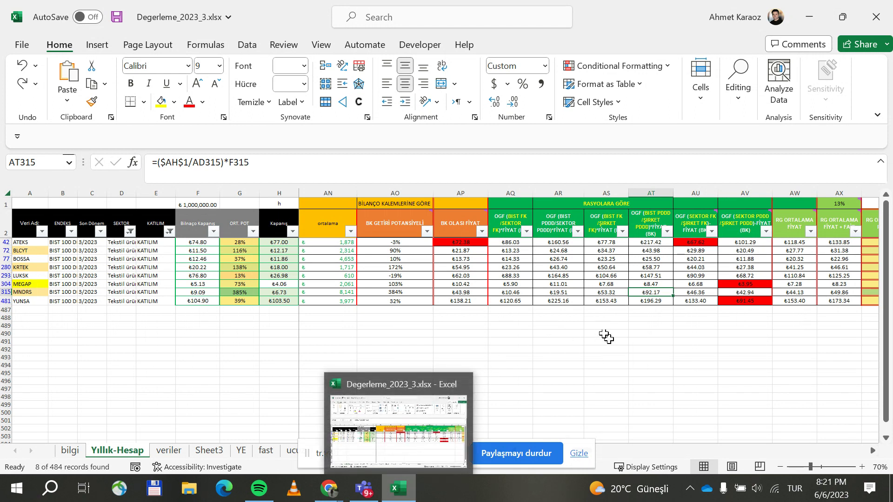
click(329, 488)
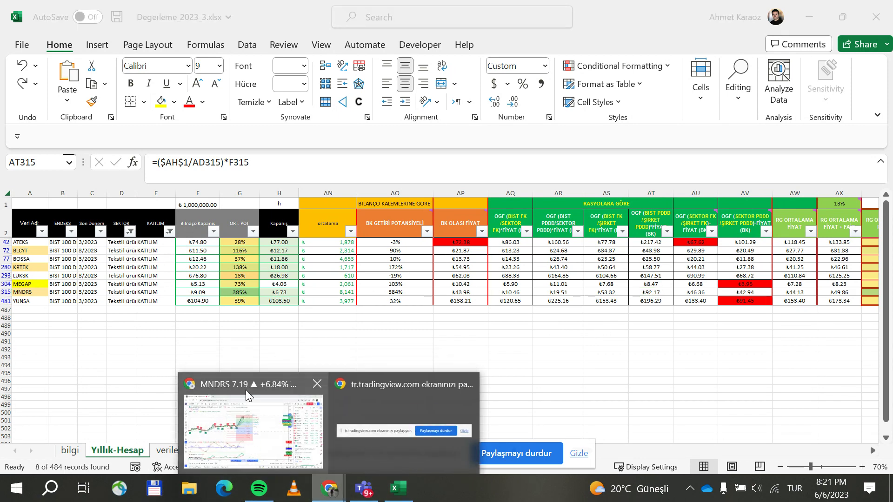
click(214, 385)
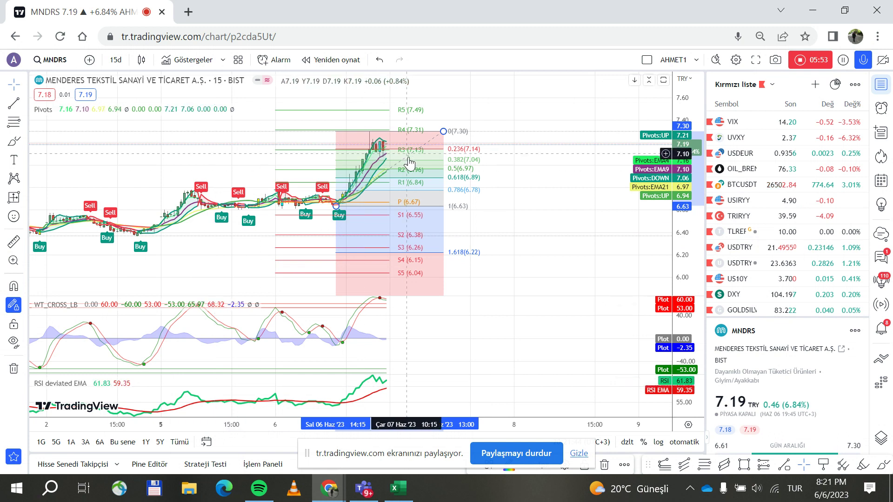
click(65, 60)
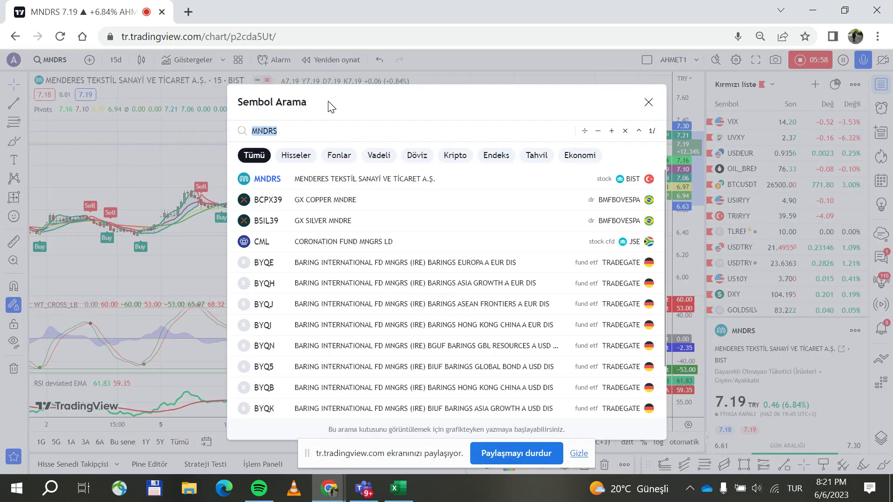
text(NTGAZ)
click(373, 182)
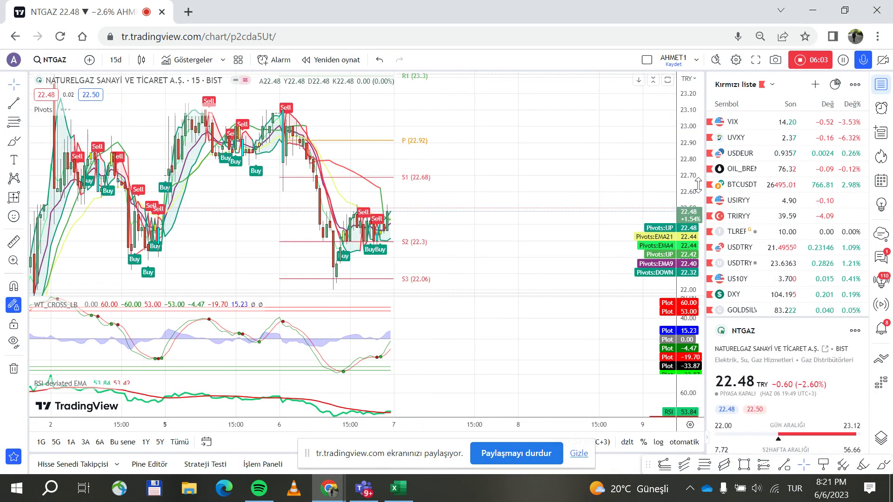
- Set the NTGAZ chart to the 1-week interval and auto-fit the price scale to the data
click(112, 64)
click(130, 399)
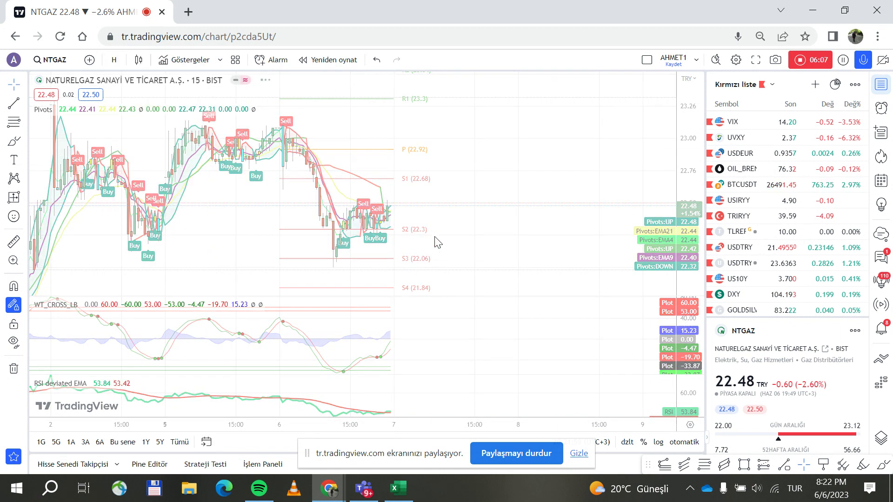
right_click(688, 195)
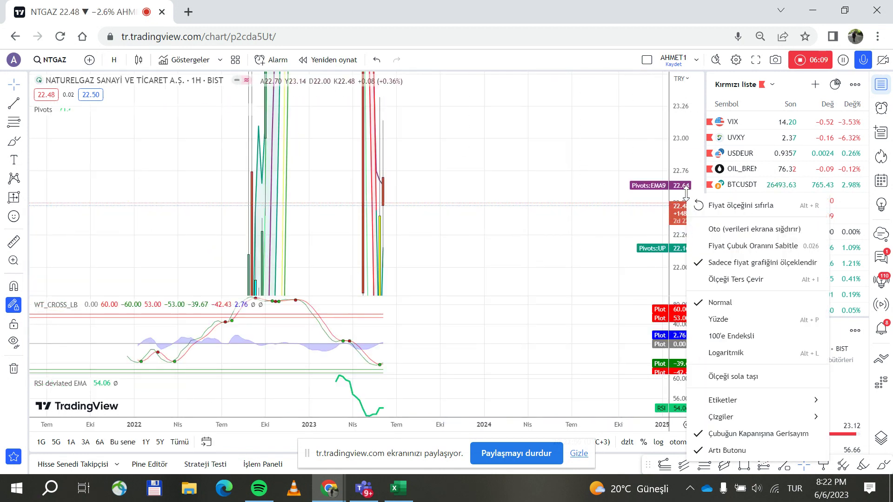
click(712, 228)
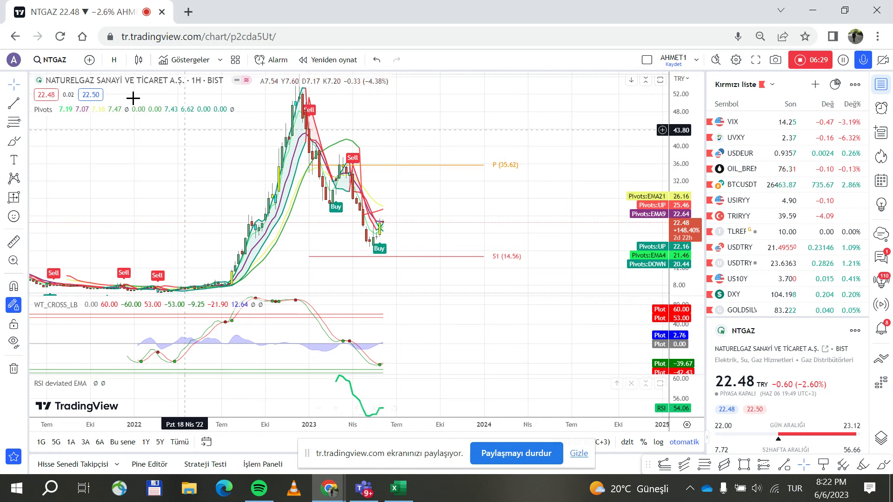
- Change the NTGAZ chart to the 1-day interval and compress the price scale slightly to show more of the price range
click(114, 60)
click(135, 389)
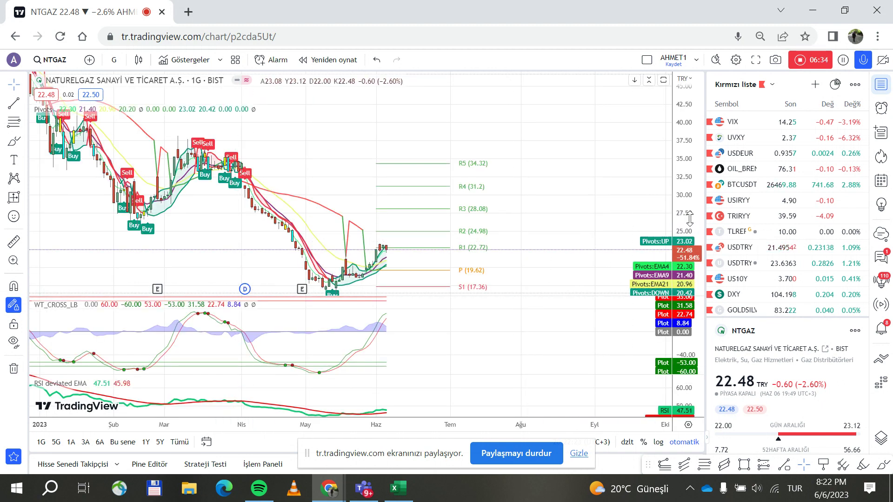
drag(688, 218, 688, 220)
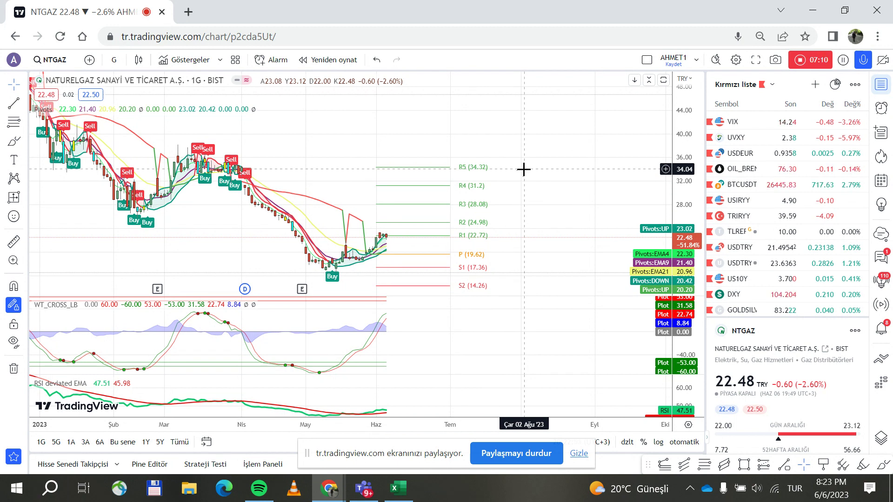
- Change the NTGAZ chart to the 2-hour interval
click(115, 65)
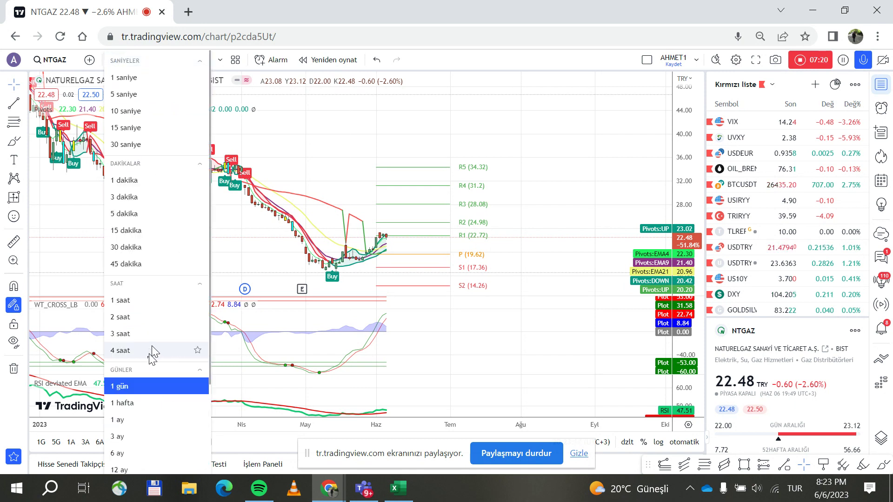
click(139, 316)
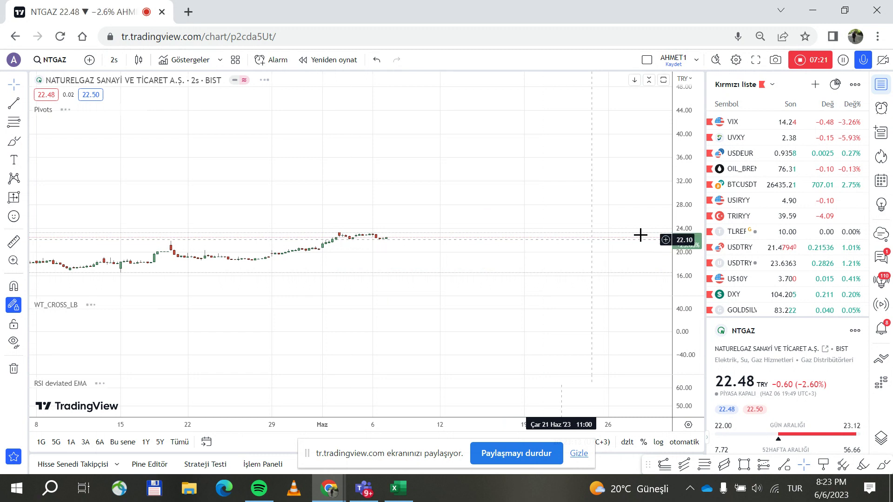
- Fit the price scale of the 2-hour NTGAZ chart to the data and compress it to show all pivot levels down to S5
right_click(682, 191)
click(693, 229)
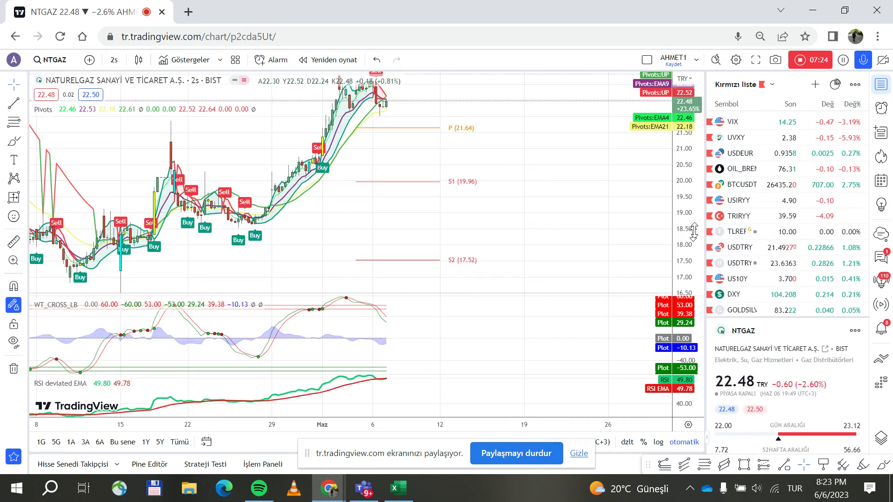
drag(690, 195, 691, 242)
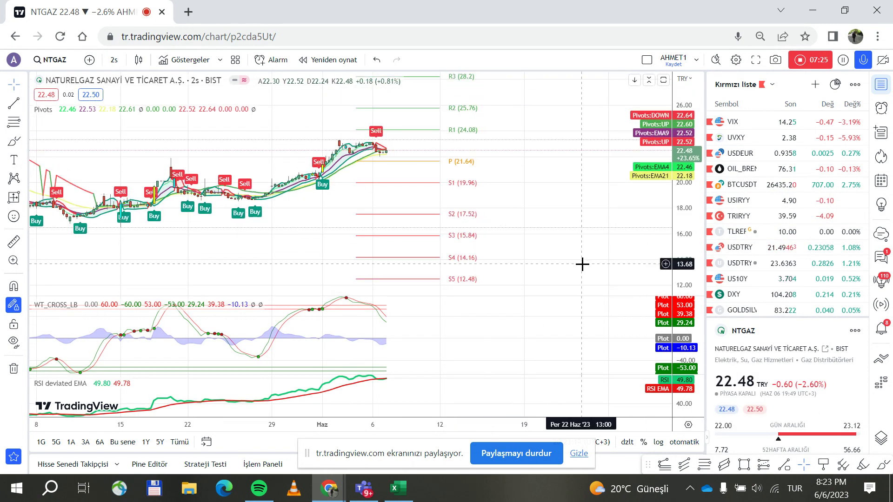
scroll(386, 341, up, 2)
scroll(367, 364, down, 2)
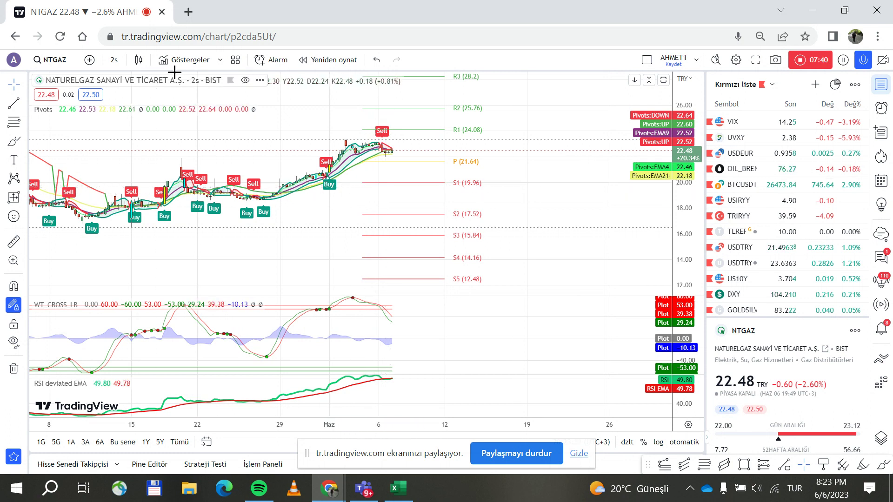
- View the NTGAZ chart on the 1-day interval and switch it to the 4-hour interval
click(114, 60)
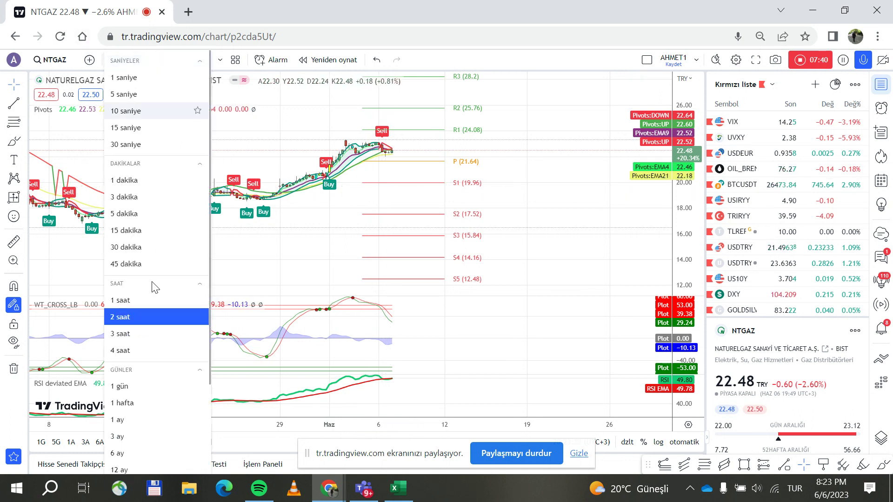
click(135, 386)
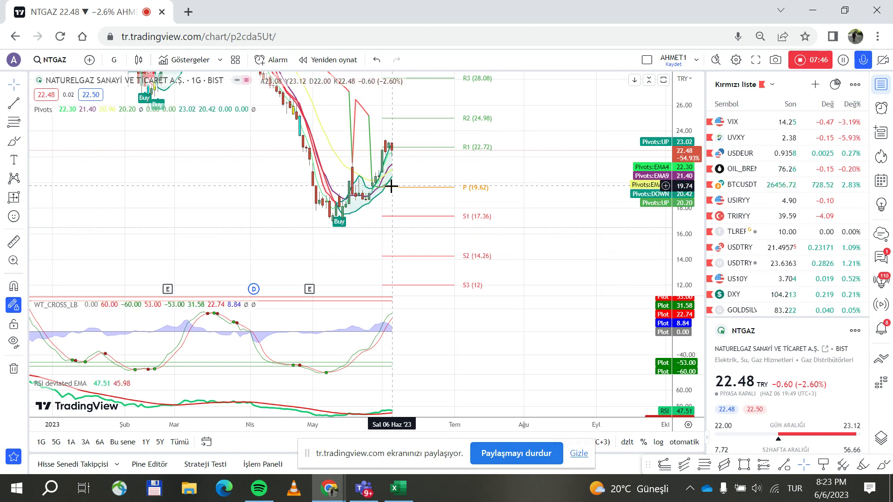
click(114, 59)
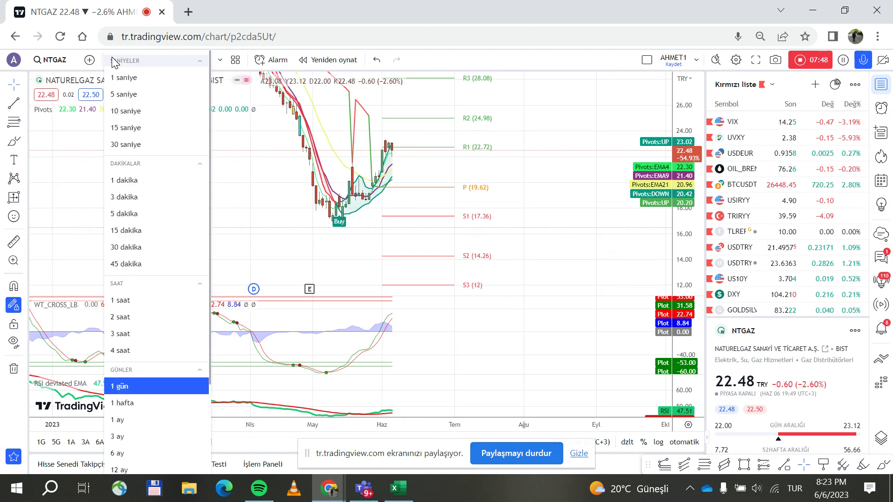
click(156, 351)
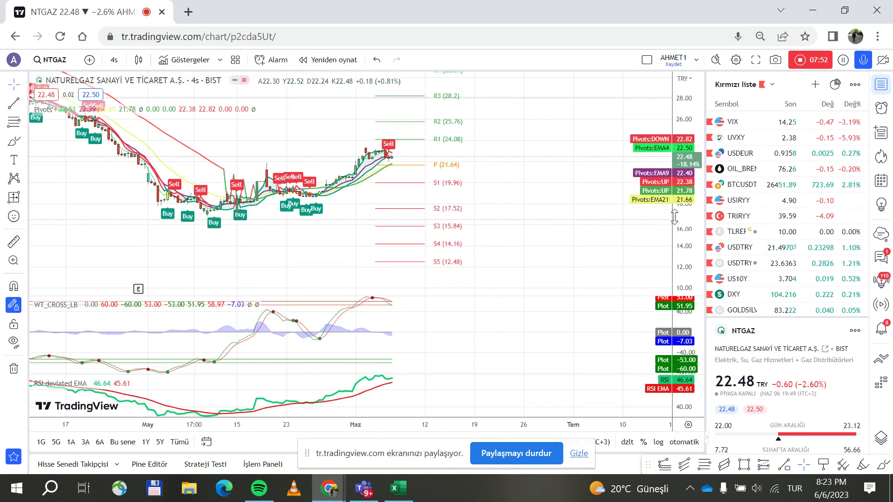
scroll(454, 252, down, 1)
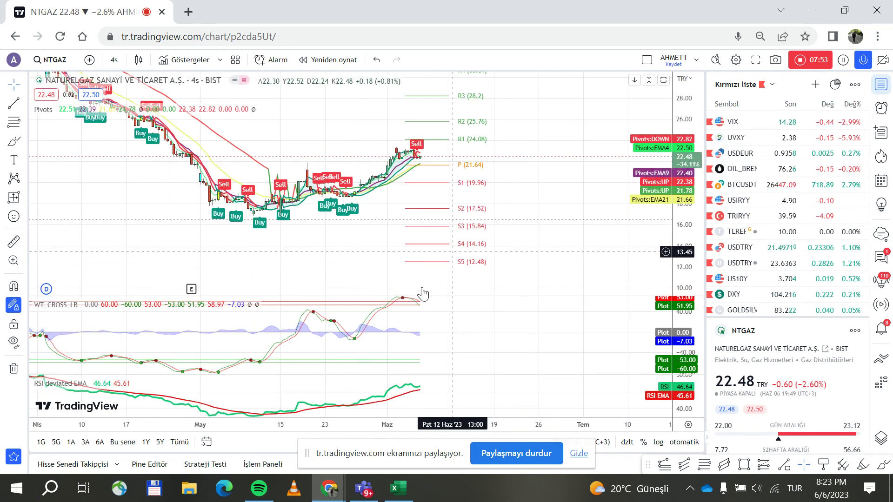
- Change the NTGAZ chart to the 1-hour interval and adjust the price scale slightly
click(114, 60)
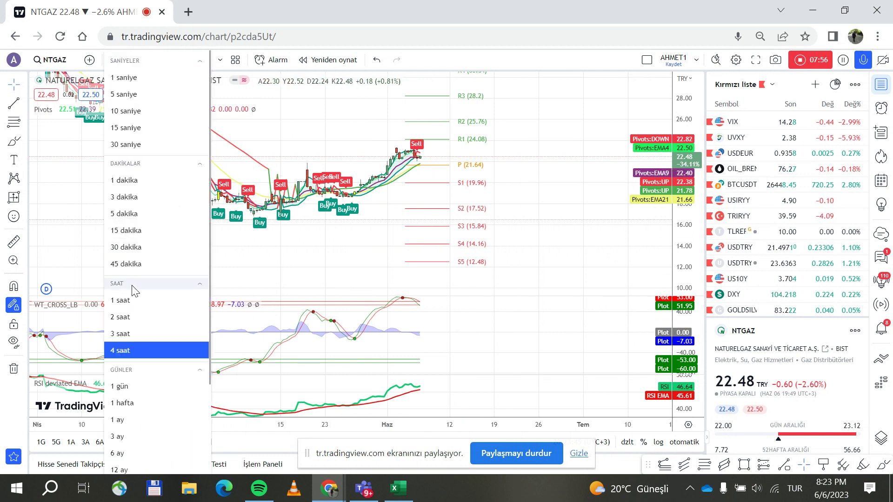
click(191, 300)
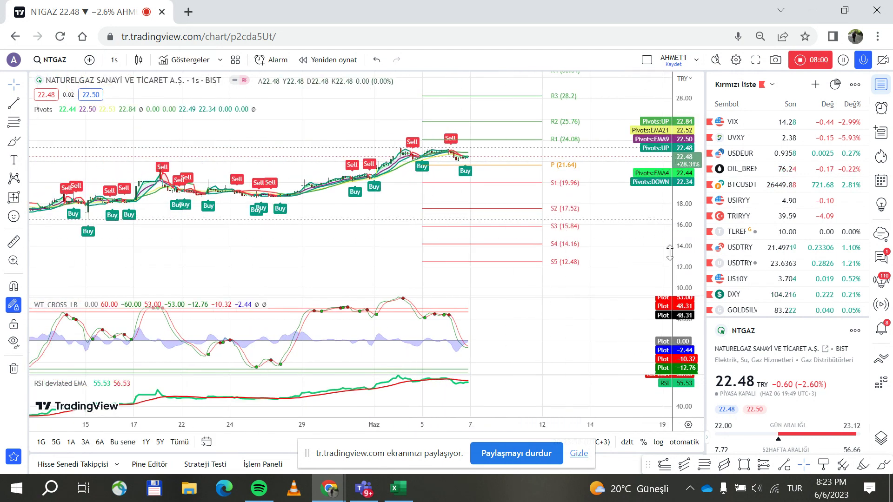
drag(682, 225, 682, 234)
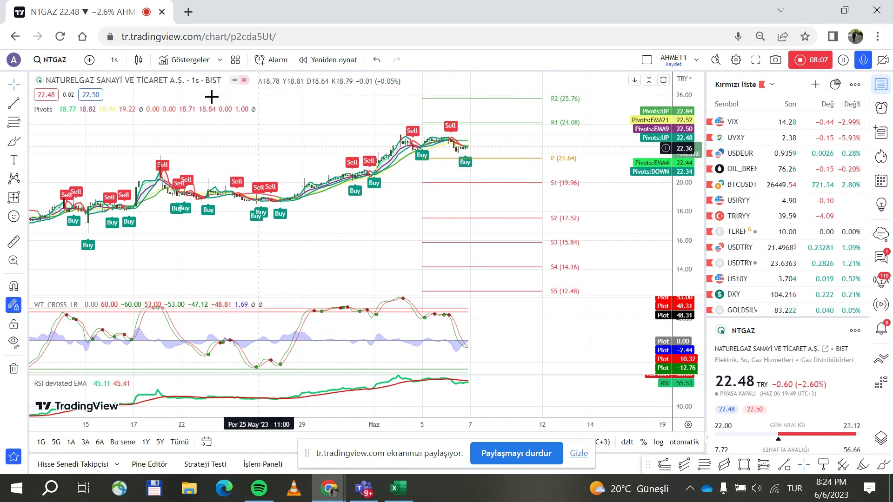
- Set the NTGAZ chart to the 15-minute interval and fit its price scale to the data, compressing it slightly
click(115, 60)
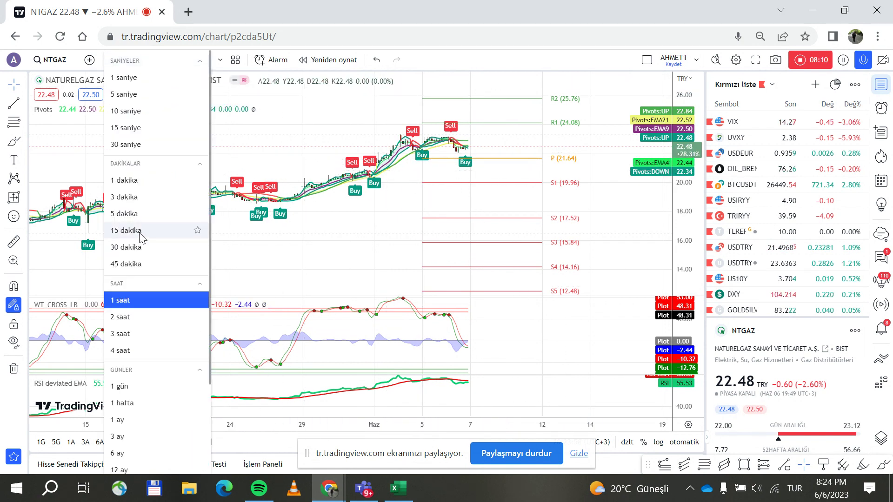
click(140, 233)
right_click(681, 222)
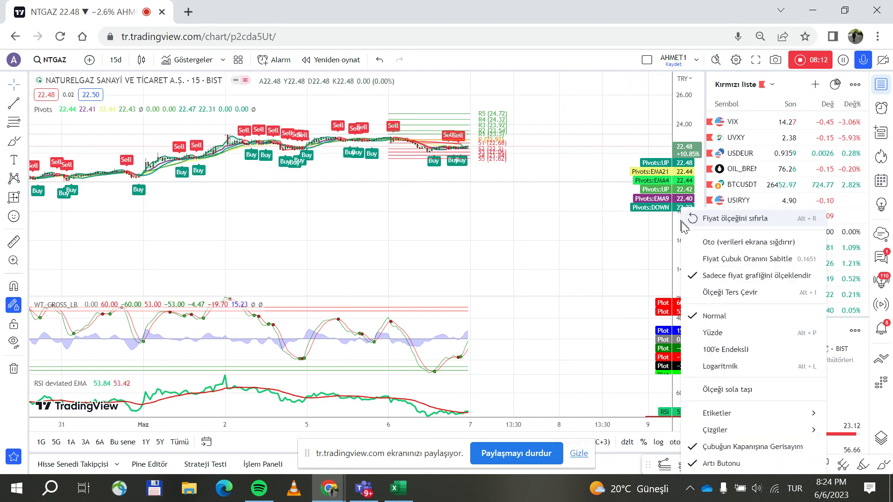
click(709, 241)
drag(687, 195, 687, 215)
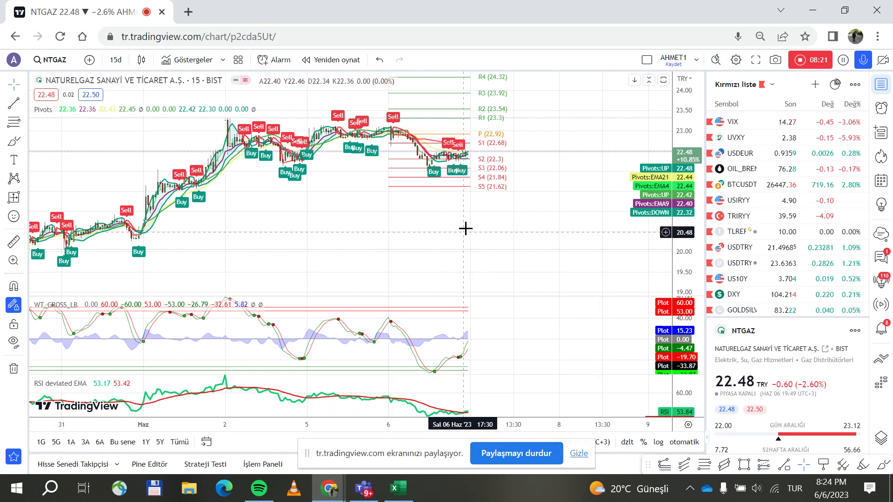
- Fit the NTGAZ price scale to the data on the 1-day interval, and switch the chart to the 1-week interval
click(117, 60)
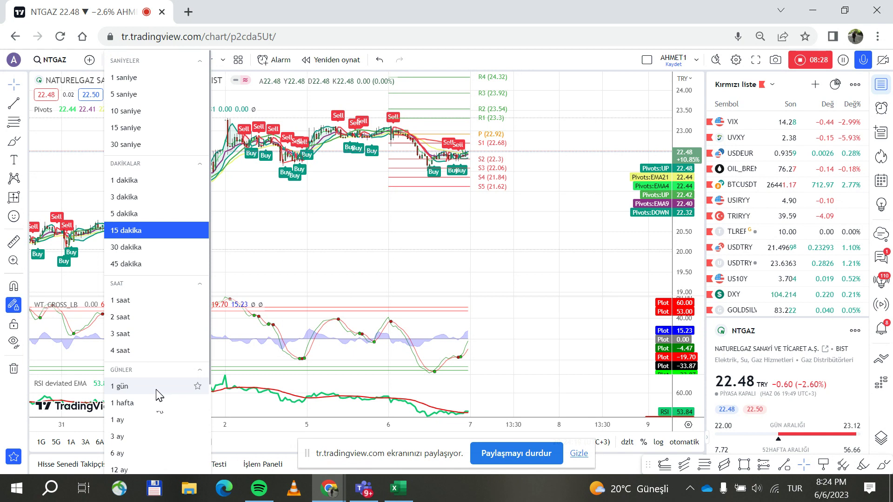
click(158, 390)
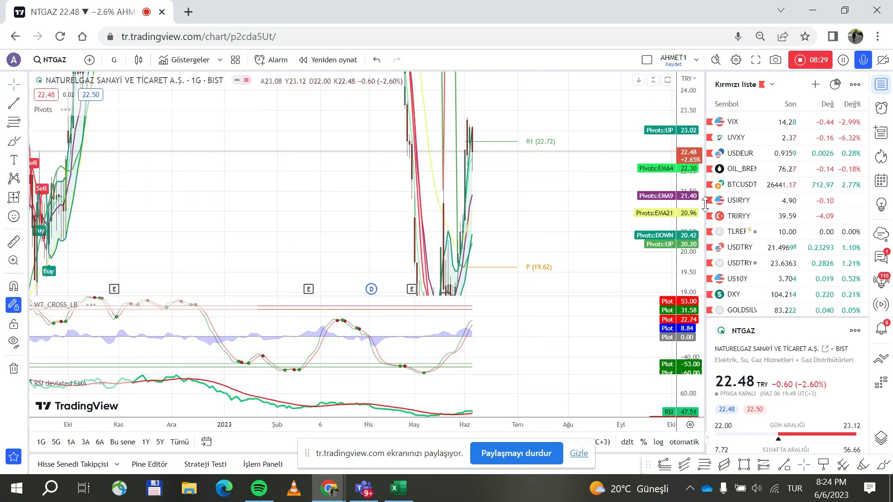
right_click(695, 205)
click(721, 241)
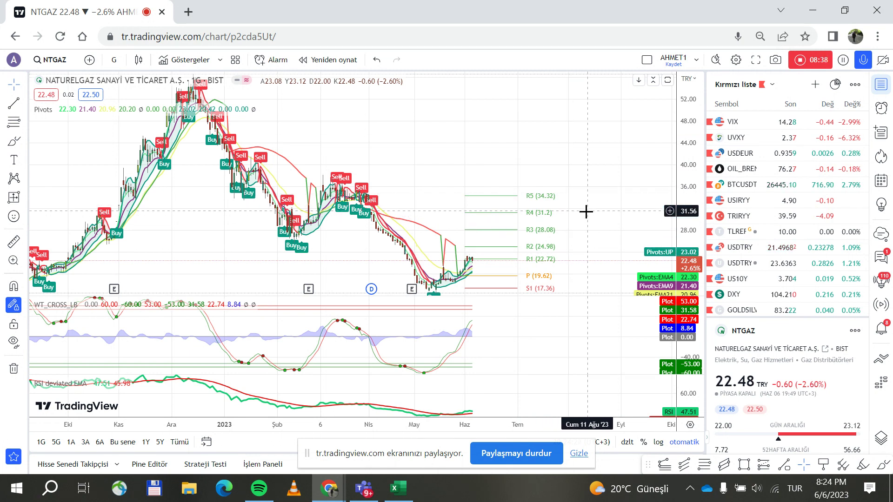
click(114, 59)
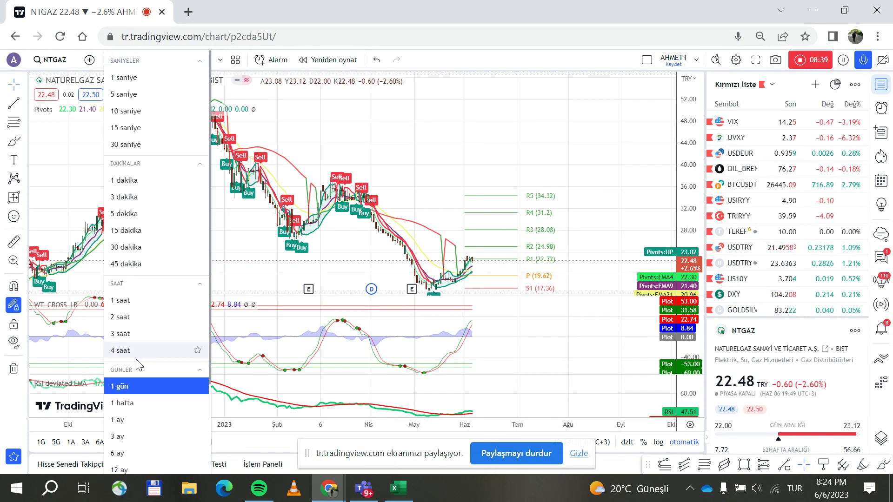
click(122, 403)
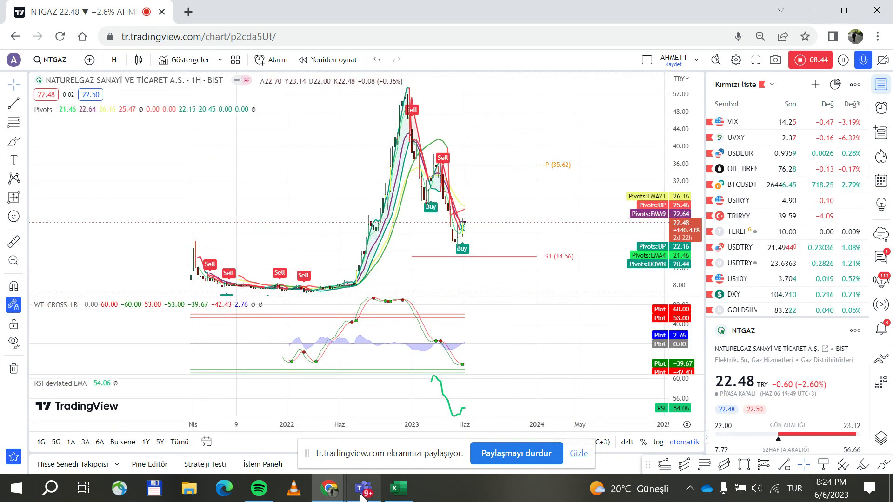
- Switch to the Degerleme_2023_3.xlsx workbook in Excel and filter the SEKTOR column to show only Gaz Taşımacılık
click(394, 490)
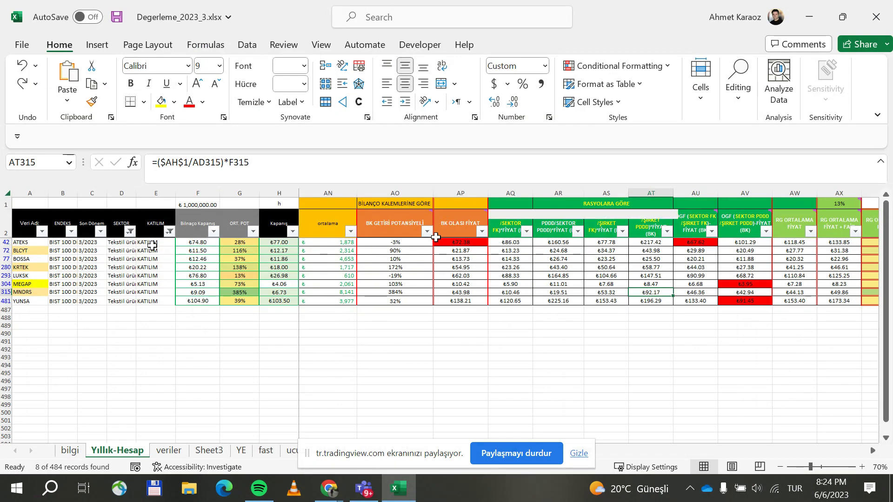
click(131, 231)
click(179, 319)
click(179, 319)
scroll(197, 375, down, 2)
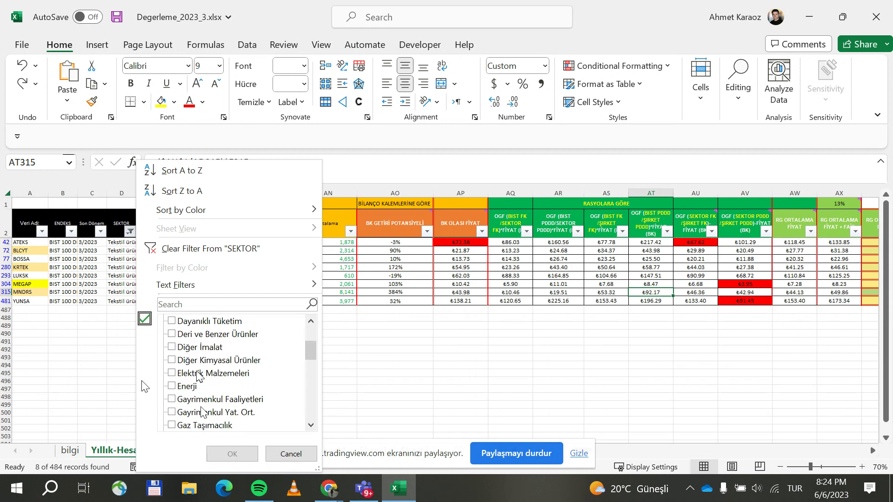
scroll(203, 412, down, 1)
click(205, 386)
click(225, 454)
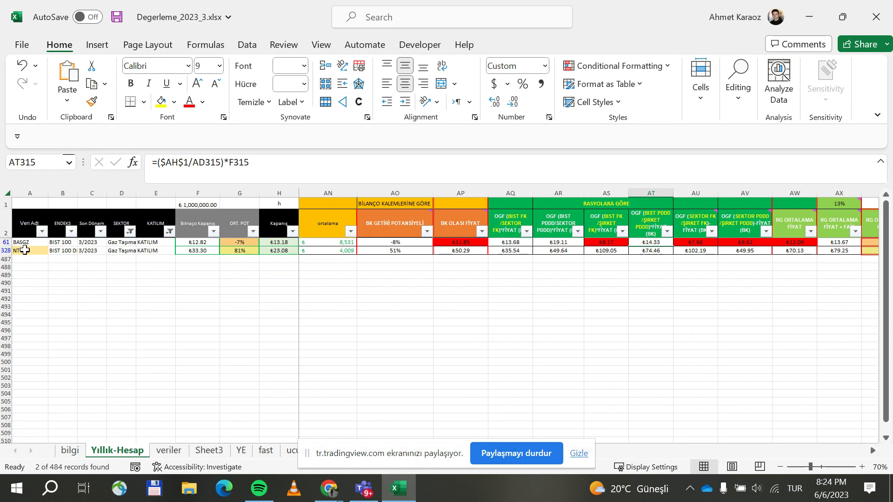
- Select NTGAZ's ORT. POT cell and move the screen-sharing bar clear of the sheet's horizontal scroll bar
click(241, 251)
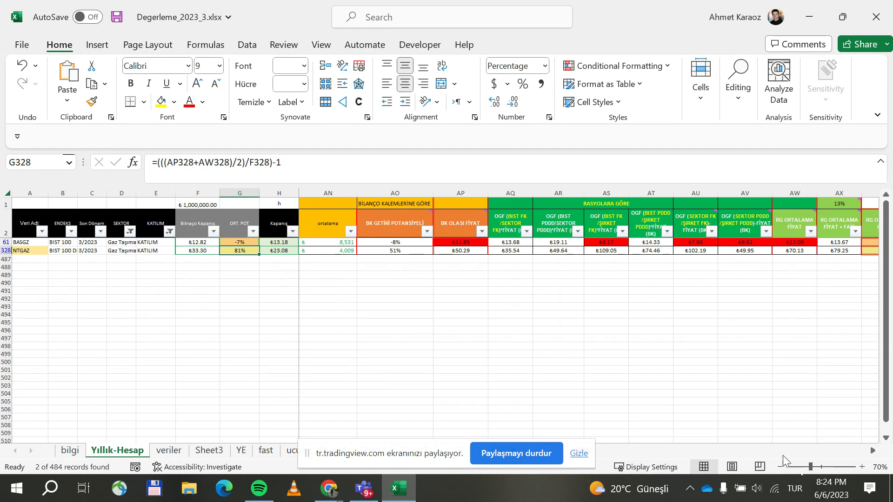
drag(328, 458, 321, 494)
drag(575, 454, 540, 456)
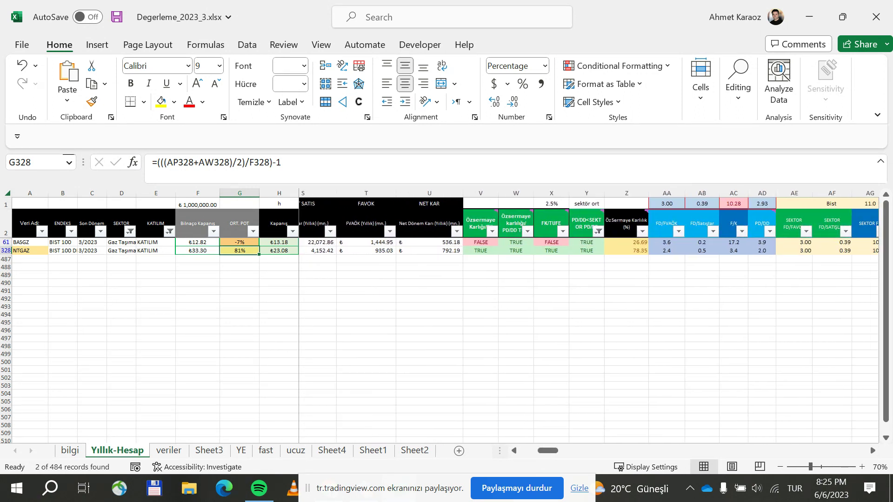
- Examine NTGAZ's profitability and FK/TÜFE checks in V328:X328 and the BIST FK value in AG1
drag(479, 250, 550, 251)
drag(547, 450, 553, 450)
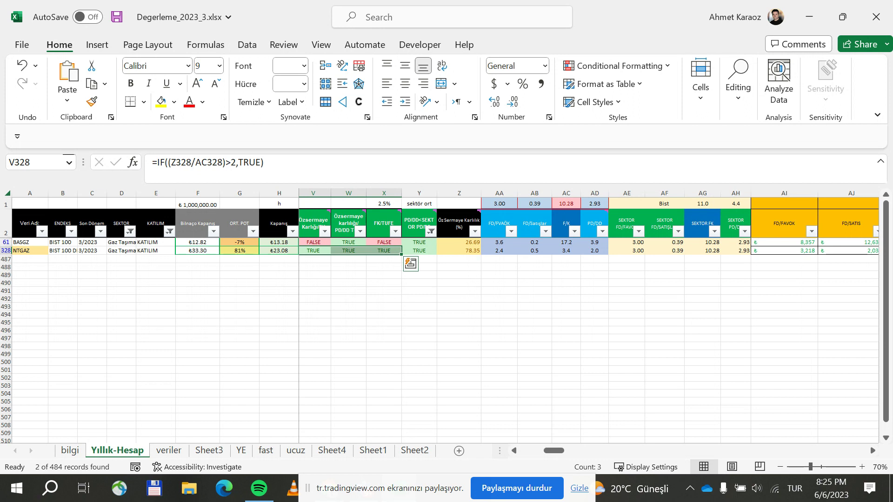
drag(558, 451, 554, 458)
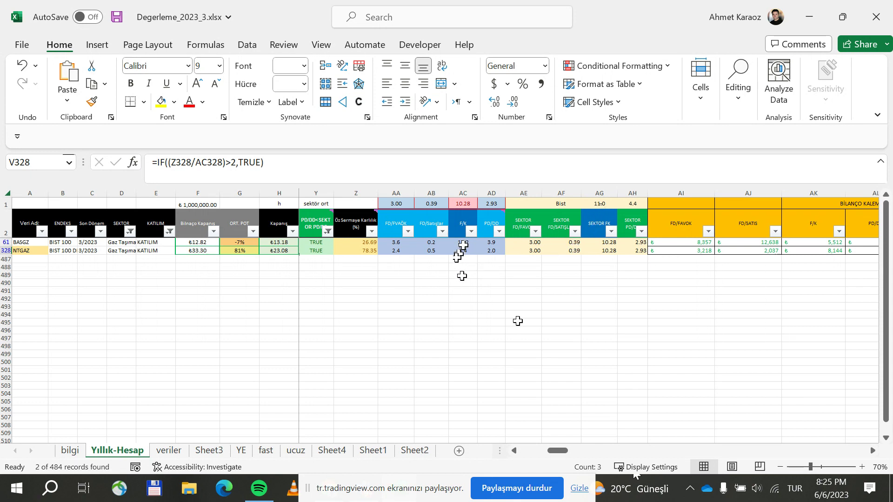
click(600, 204)
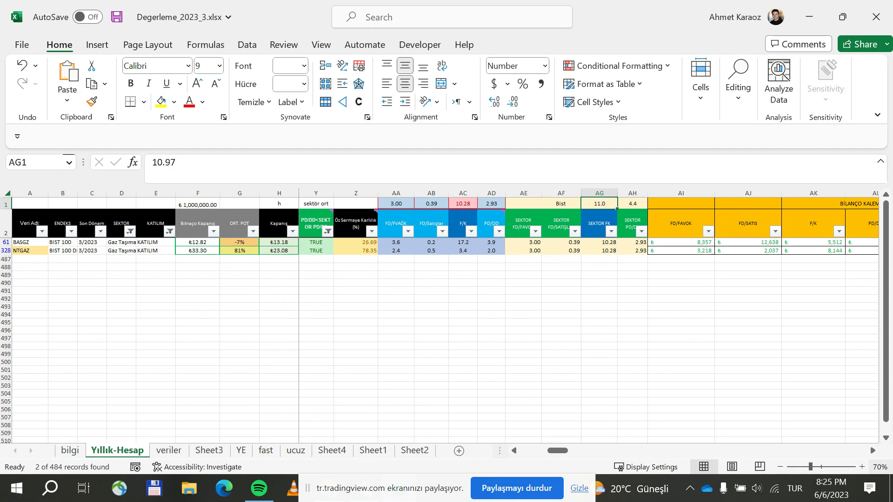
- Try clearing NTGAZ's FK-based OGF prices in AS328 and AU328 to test the average potential, and undo both deletions
click(872, 450)
click(873, 451)
drag(872, 451, 872, 450)
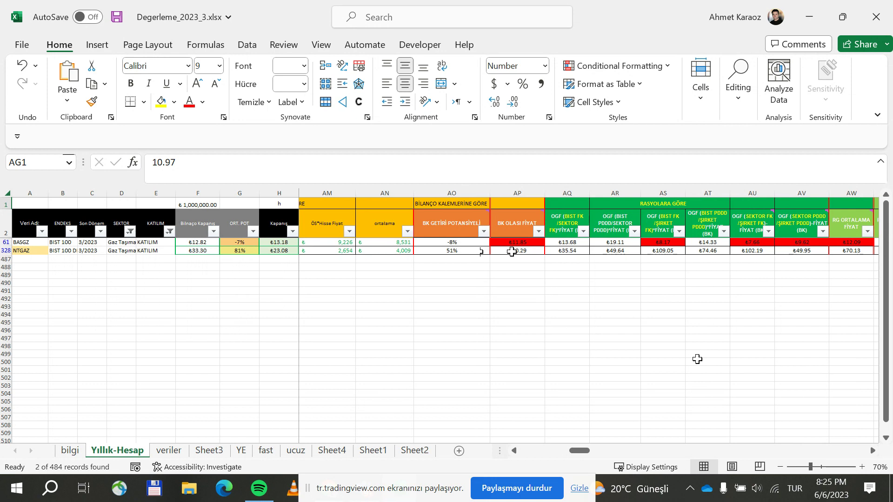
click(872, 450)
click(872, 451)
click(872, 451)
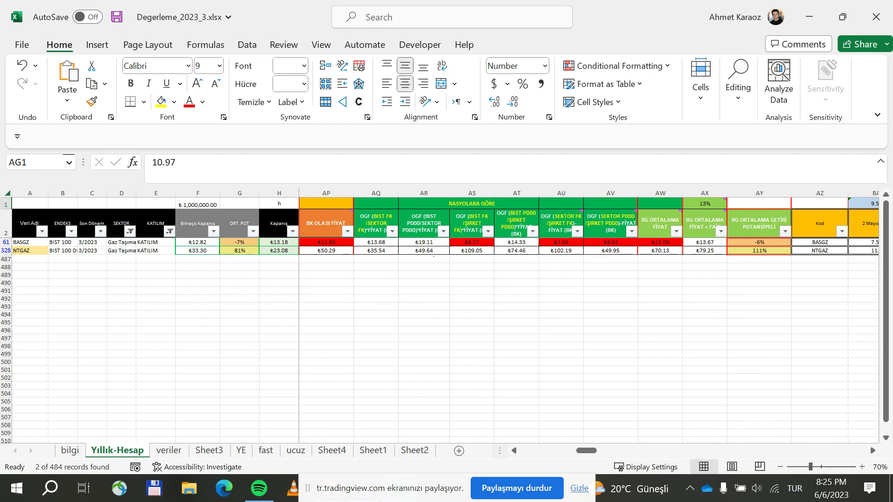
click(484, 252)
key(Delete)
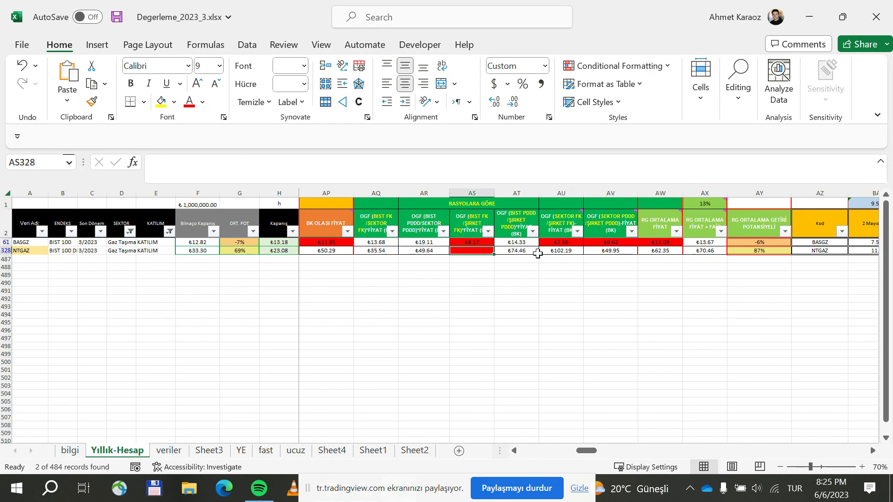
click(556, 250)
key(Delete)
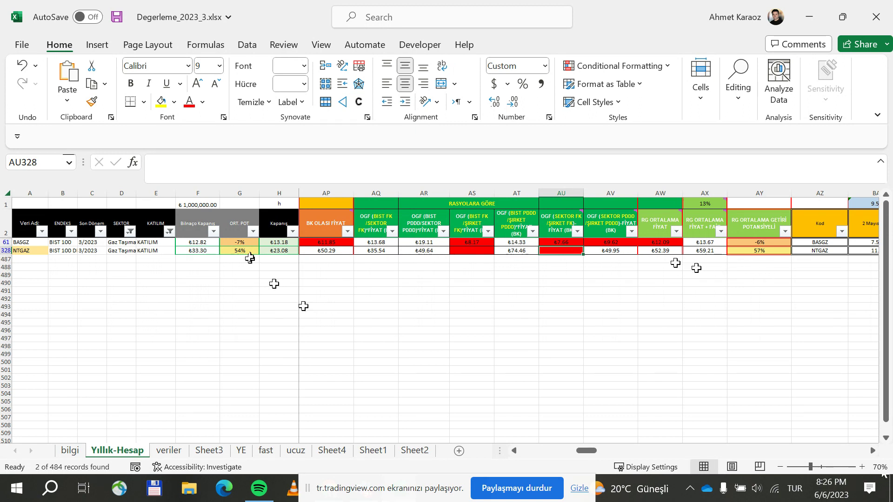
key(ctrl+z)
key(ctrl+z)
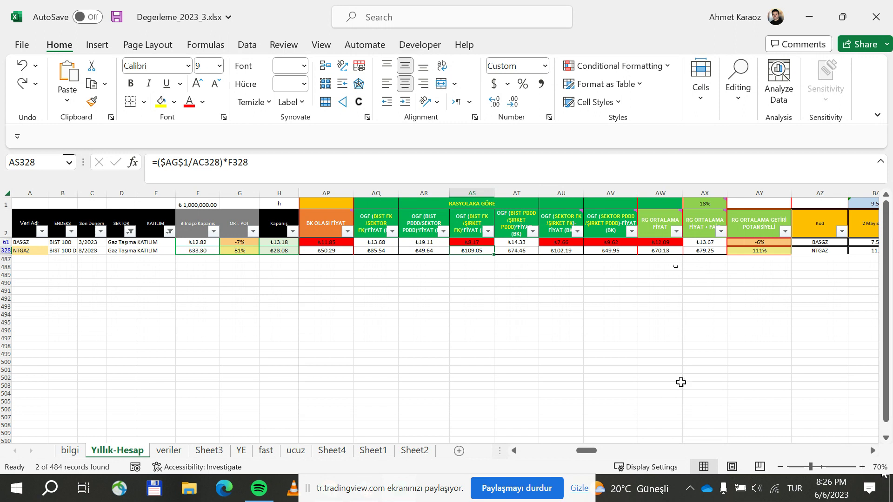
- Examine NTGAZ's Z-Skor (1Y) columns through to the FARK column in comparison with BASGZ
click(872, 451)
click(873, 450)
drag(872, 451, 872, 453)
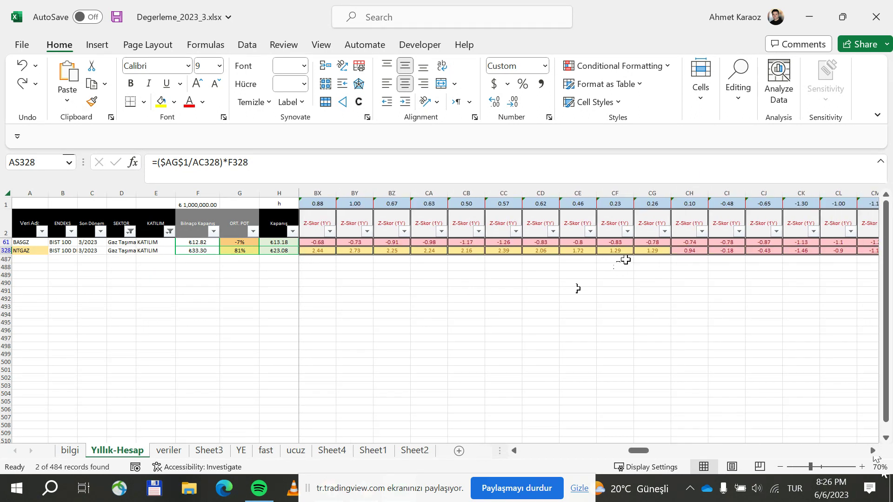
drag(873, 452, 873, 454)
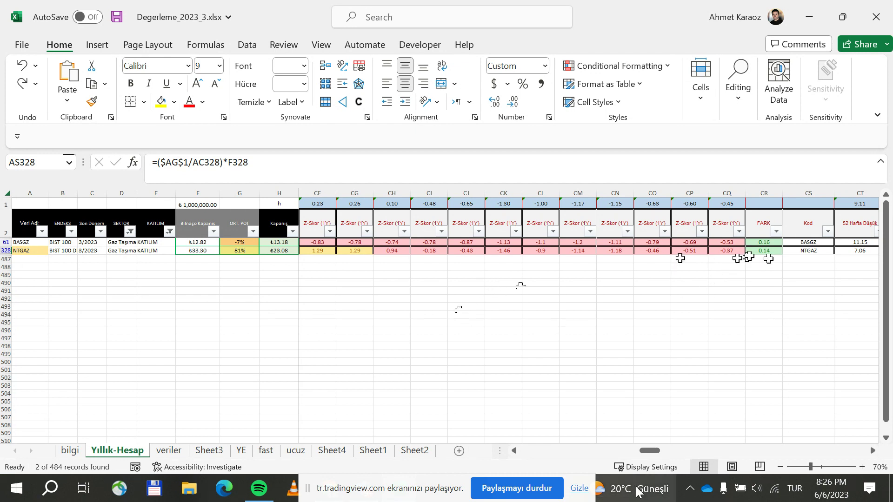
drag(650, 451, 638, 451)
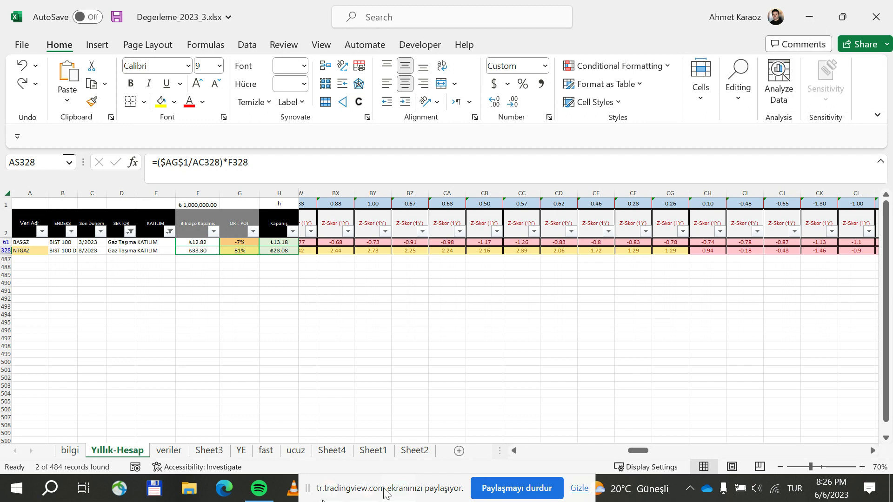
- Move the screen-sharing bar off the taskbar and switch to the TradingView chart in Chrome
drag(325, 497, 485, 418)
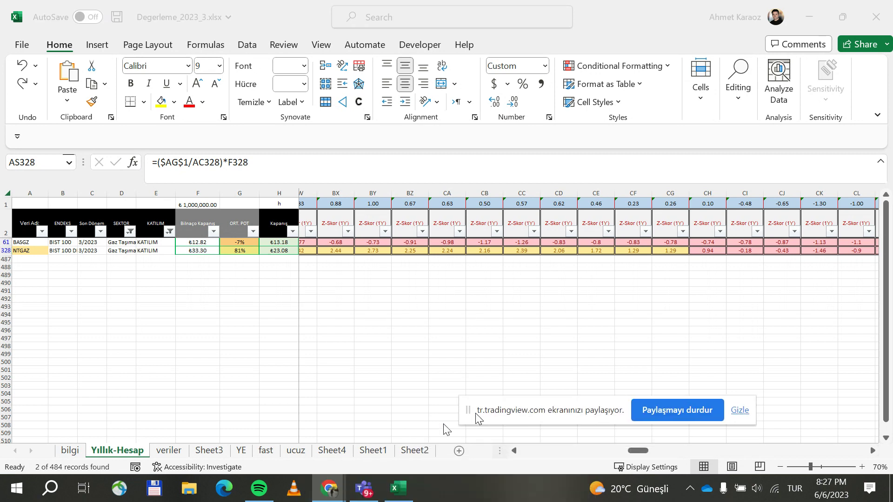
mouse_move(332, 495)
click(296, 451)
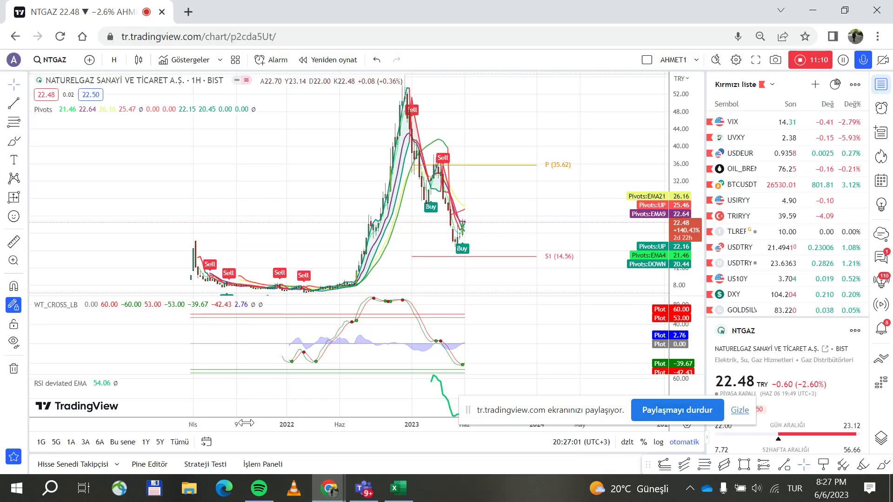
- Load the BIST stock TUPRS in the chart and move the screen-sharing bar clear of the lower indicator panes
click(65, 61)
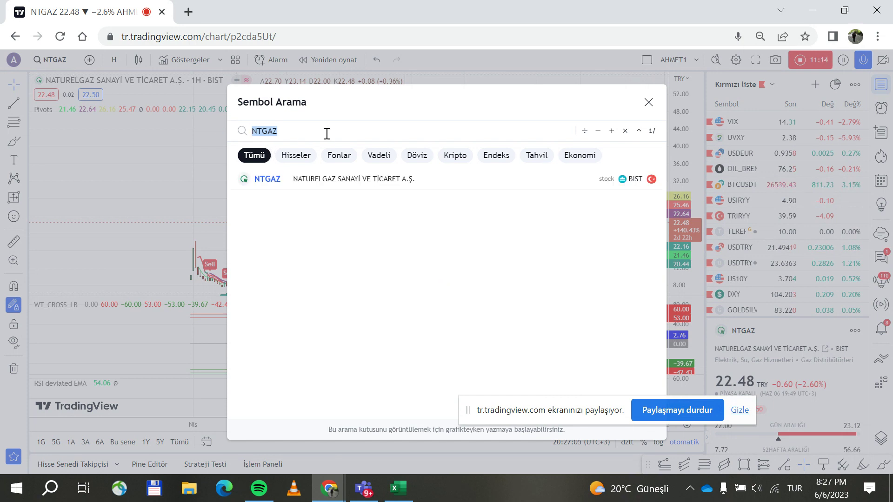
text(TUPR)
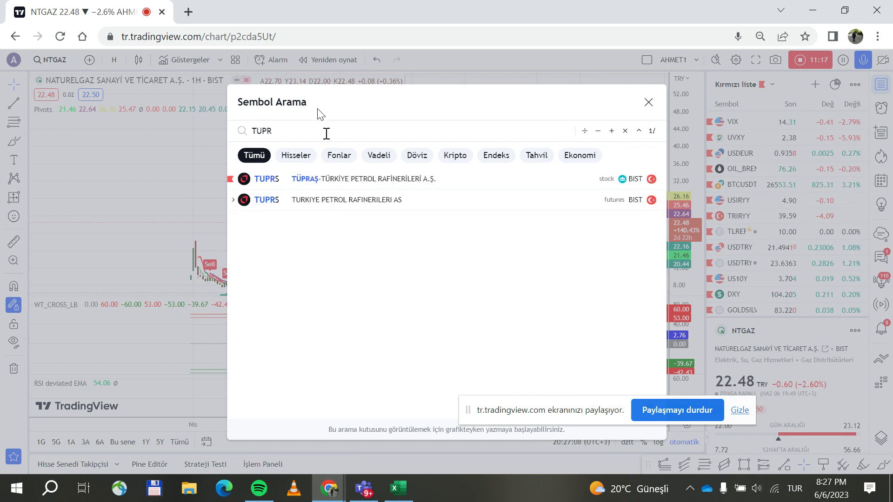
click(356, 182)
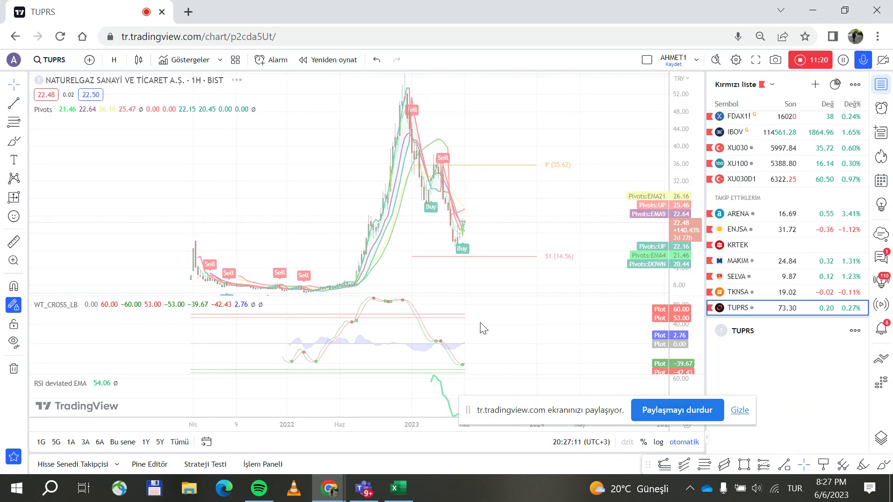
drag(486, 401, 447, 486)
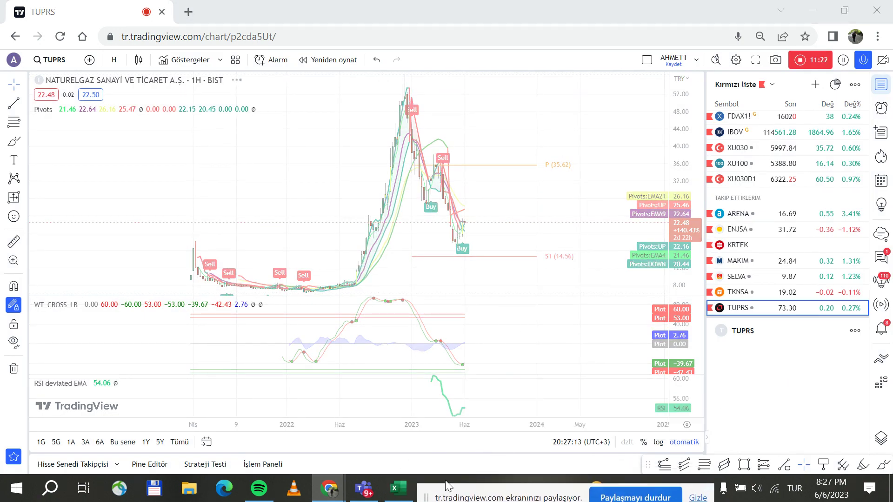
- Delete the Fibonacci drawing beside the latest candles on the weekly TUPRS chart
click(261, 223)
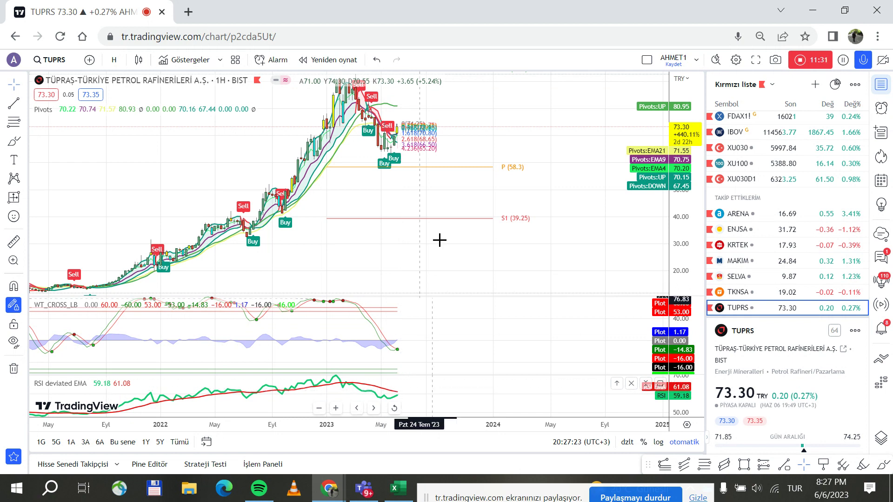
click(412, 139)
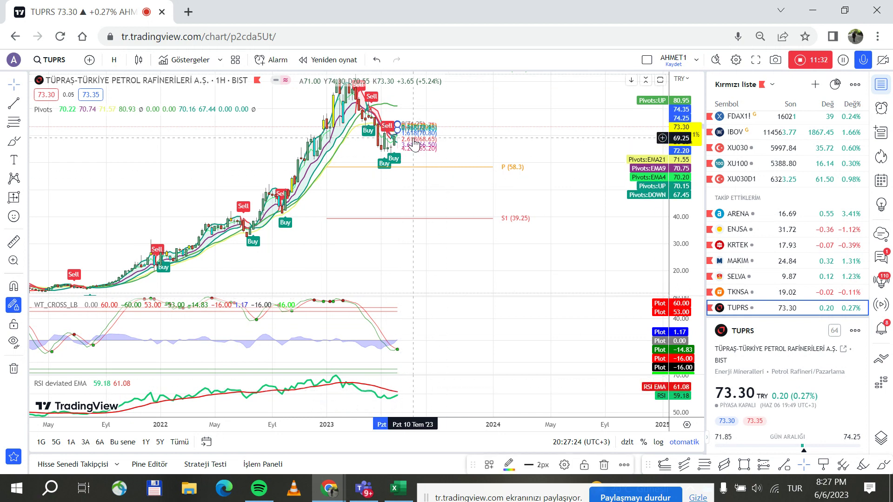
click(603, 464)
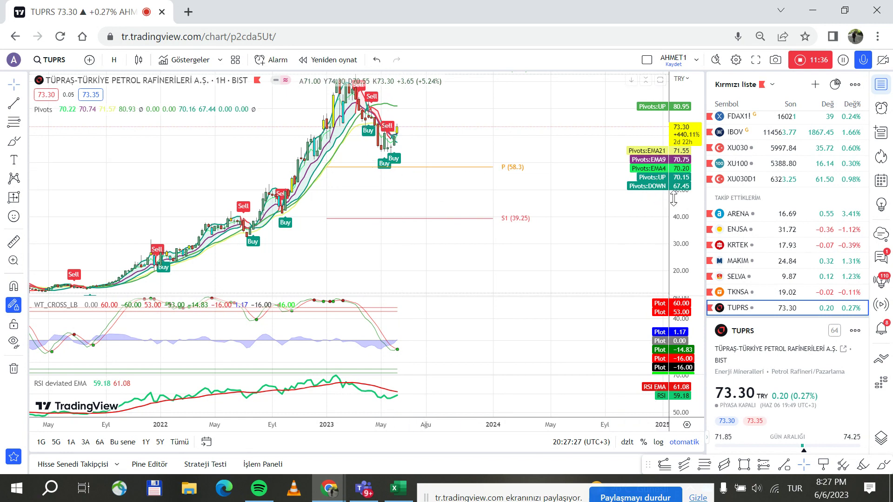
drag(685, 188, 686, 205)
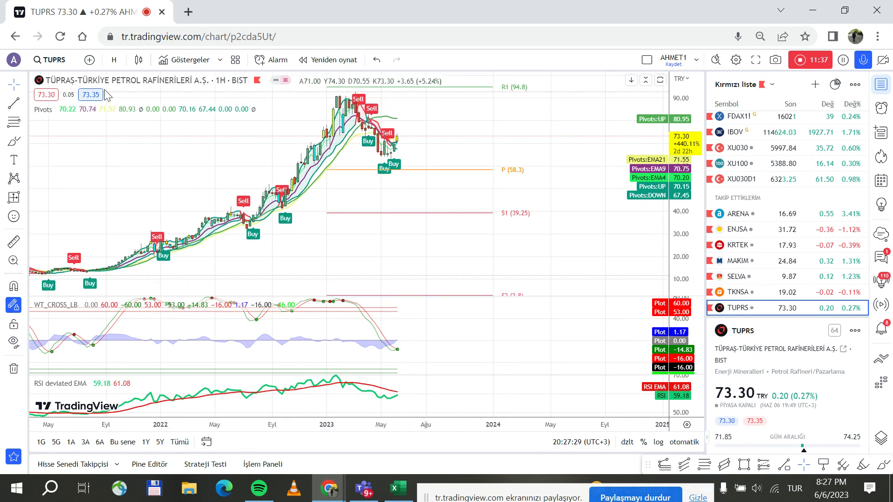
- Switch the TUPRS chart to the 1 gün interval, and return it to 1 hafta to examine the weekly indicators
click(114, 59)
click(154, 386)
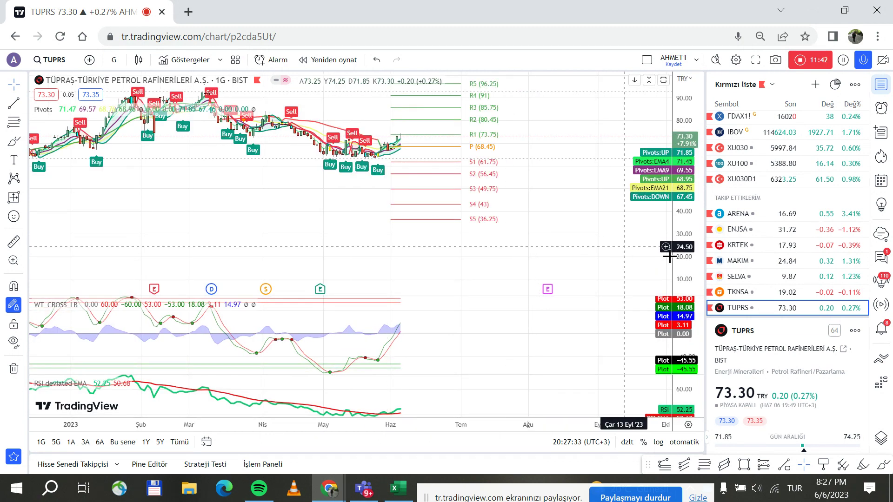
click(118, 62)
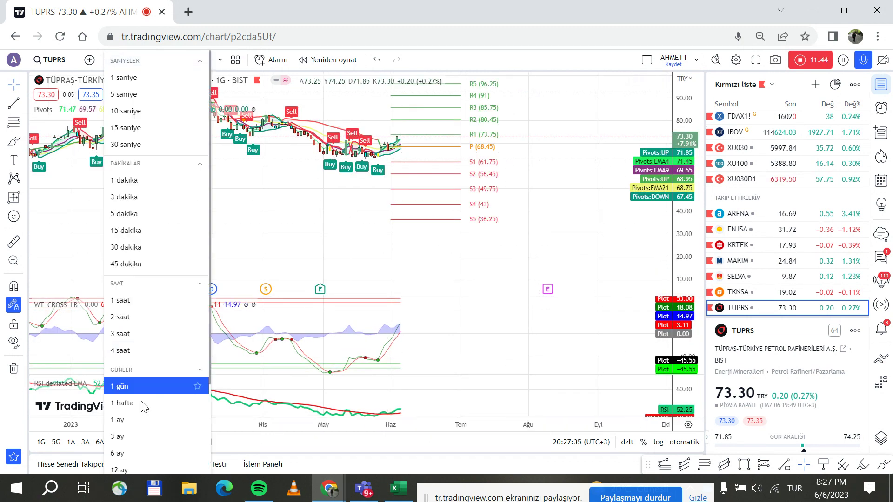
click(140, 404)
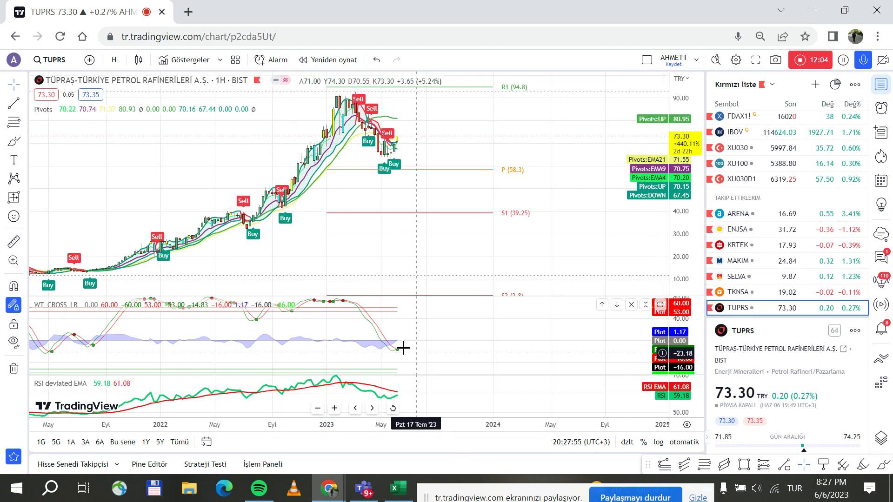
- Set the TUPRS chart to the 1 gün interval and examine the recent daily candles against the pivot levels
click(114, 59)
click(160, 398)
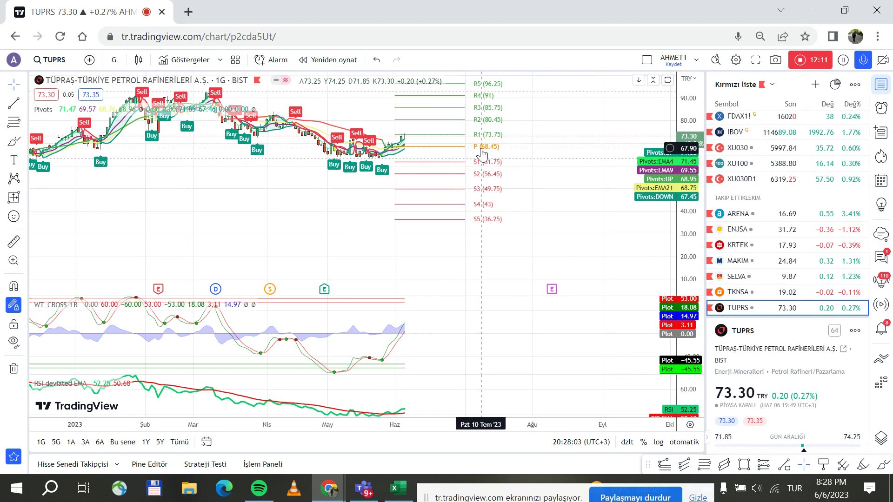
scroll(455, 191, down, 2)
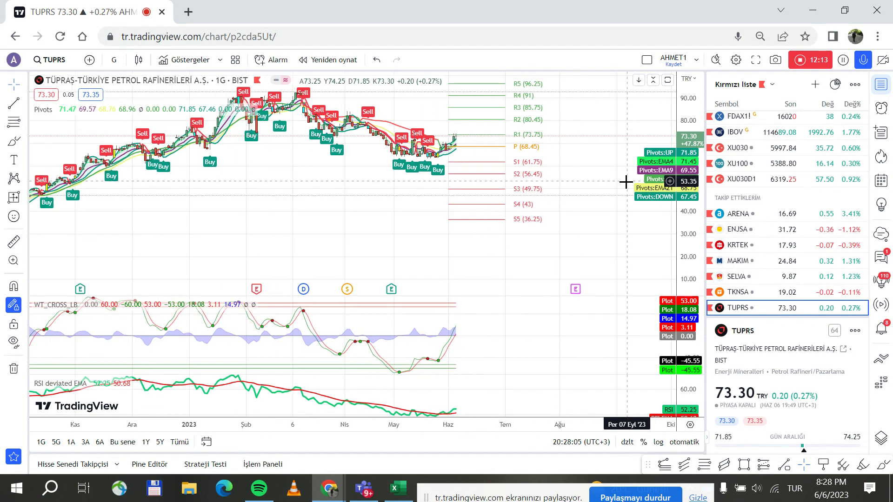
drag(453, 150, 447, 167)
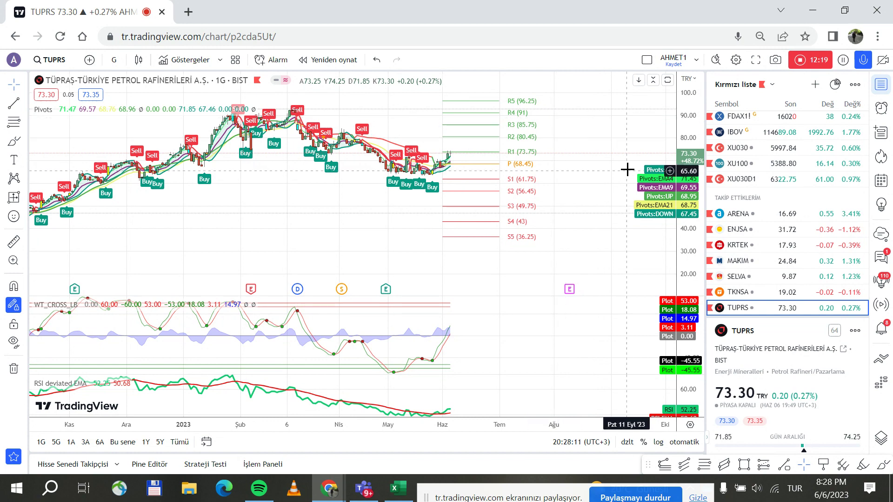
scroll(629, 169, down, 1)
scroll(599, 175, down, 1)
drag(599, 175, 538, 205)
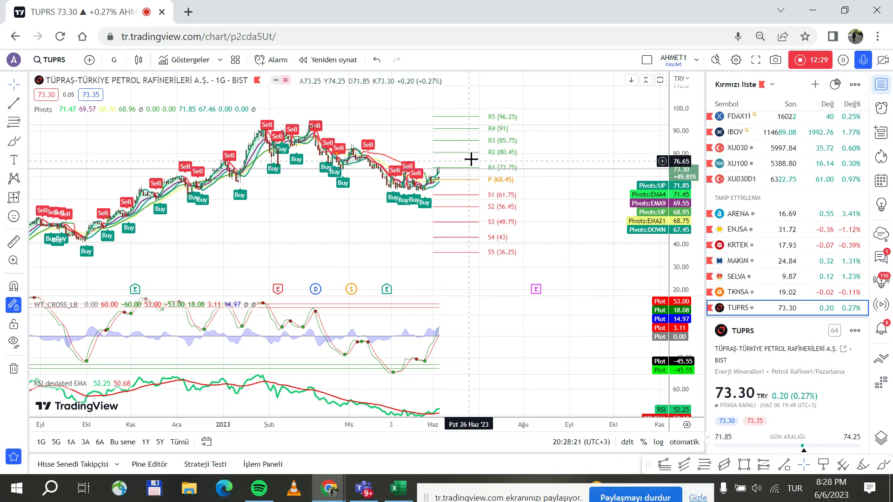
- Set the TUPRS chart to the 4 saat interval and examine price, pivot levels and oscillators
click(114, 60)
click(140, 350)
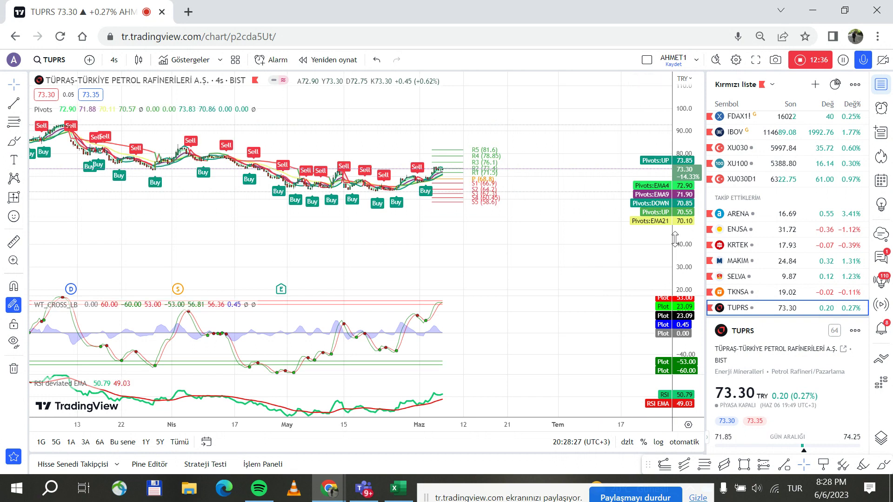
scroll(570, 250, up, 2)
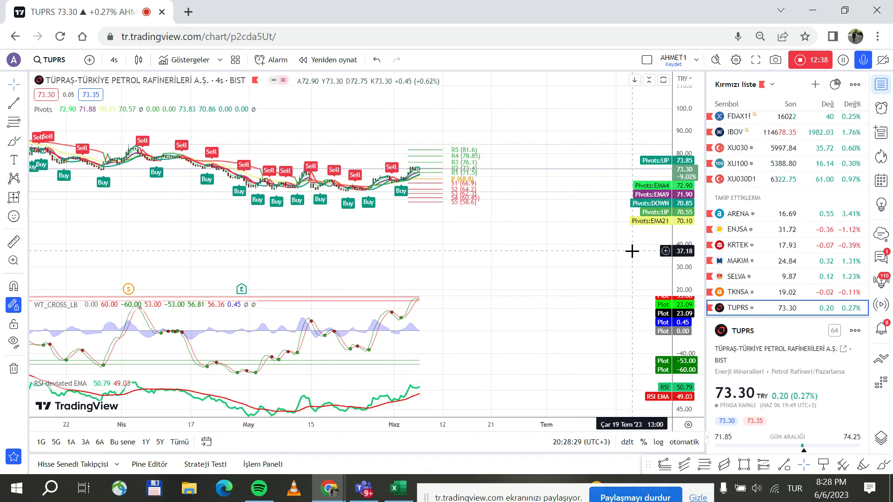
scroll(678, 248, up, 3)
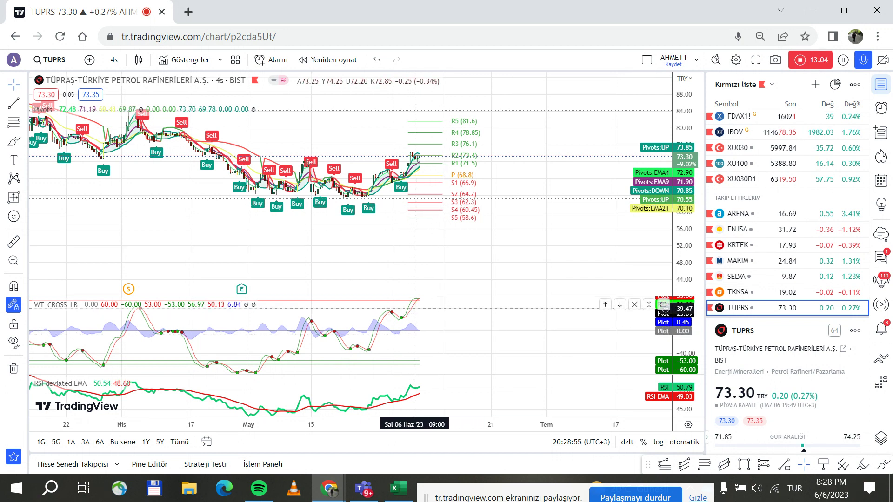
- Set the TUPRS chart to the 1 saat interval and examine the latest hourly candles with their signals
click(114, 60)
click(121, 300)
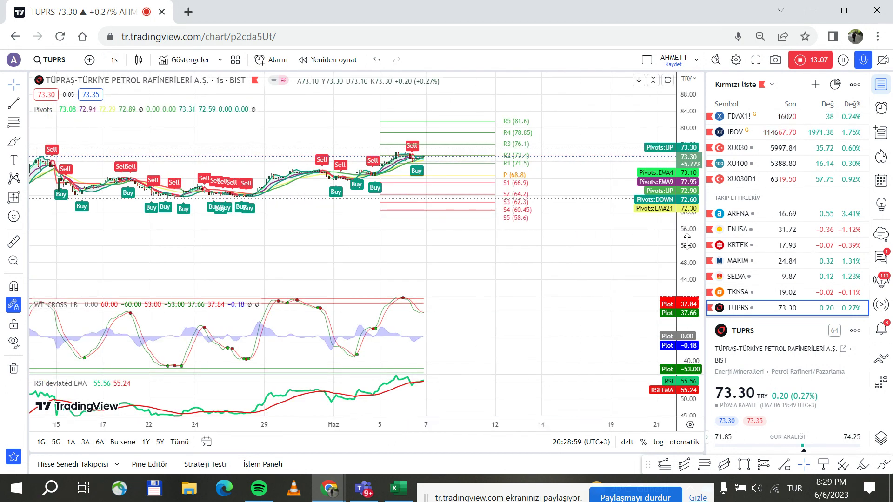
scroll(684, 242, down, 1)
scroll(493, 238, up, 3)
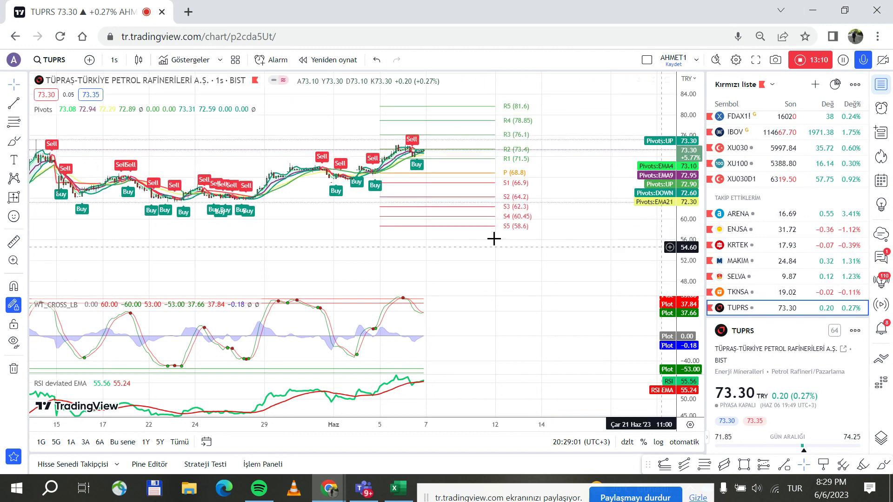
drag(426, 245, 428, 244)
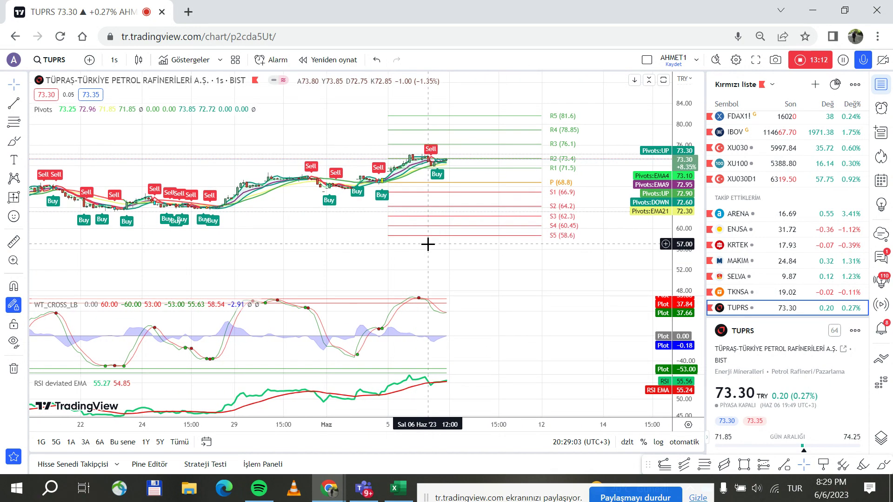
scroll(427, 242, up, 2)
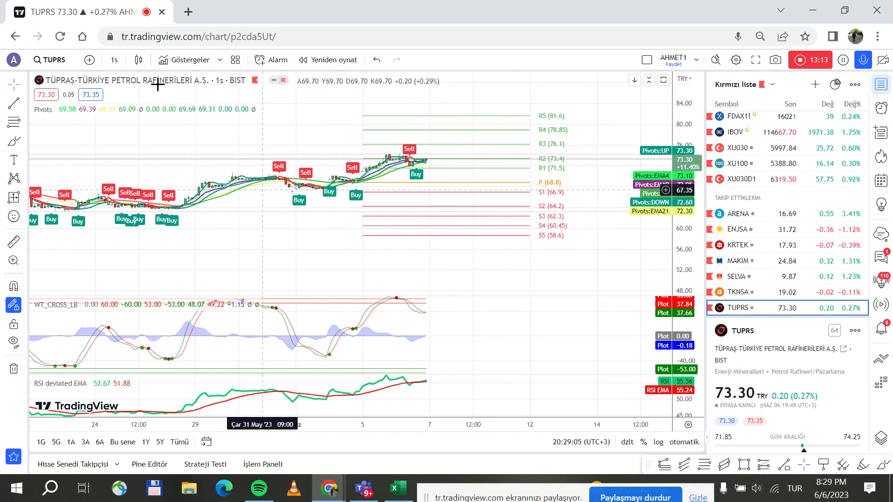
- Set the TUPRS chart to the 15 dakika interval and refit the price scale to examine candles and pivot levels
click(115, 59)
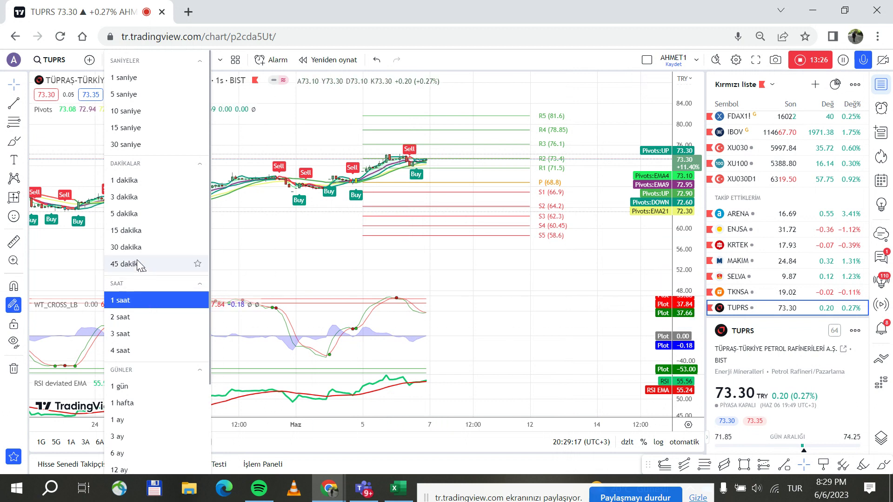
click(196, 231)
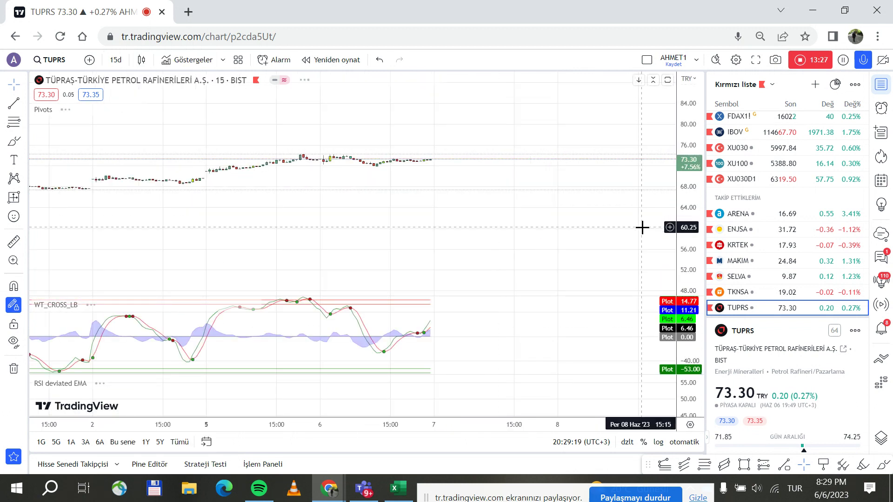
right_click(685, 216)
click(702, 242)
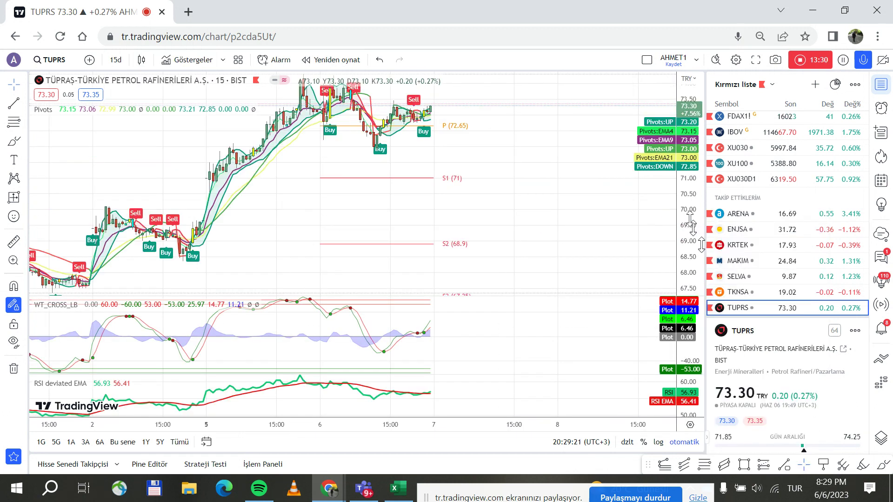
drag(701, 245, 697, 277)
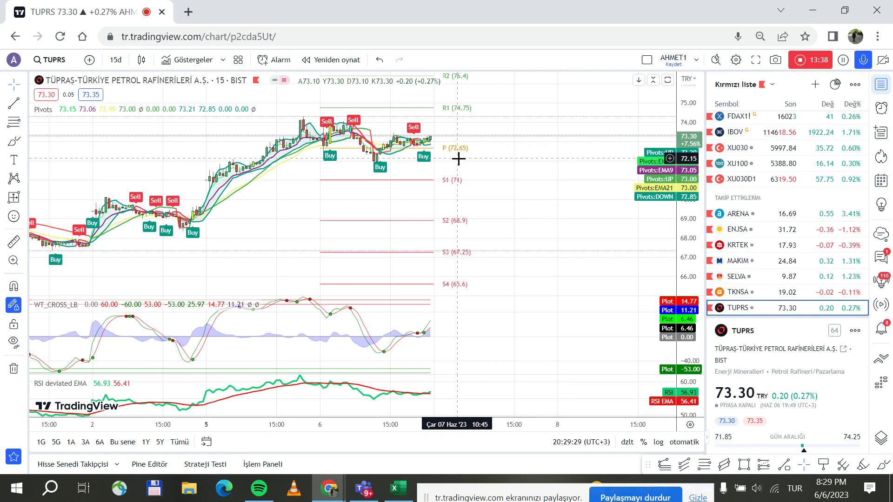
scroll(458, 158, down, 2)
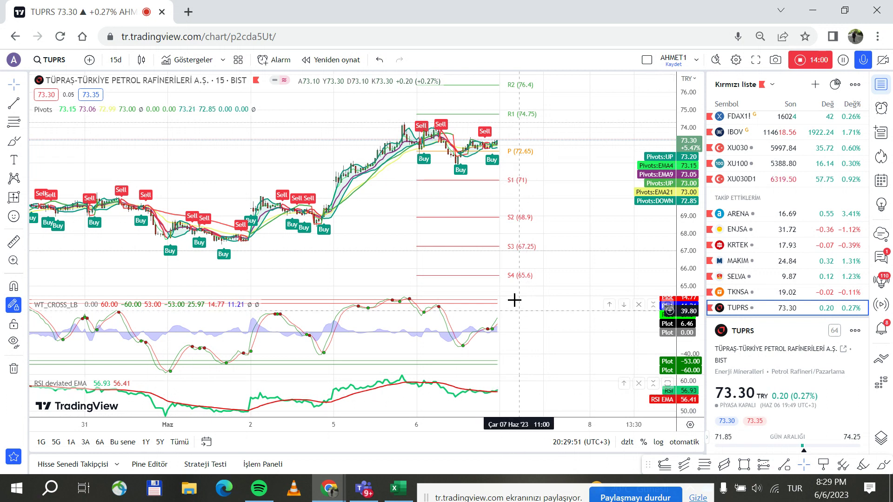
- Set the TUPRS chart to the 5 dakika interval and examine the latest candles against the pivot levels
click(116, 60)
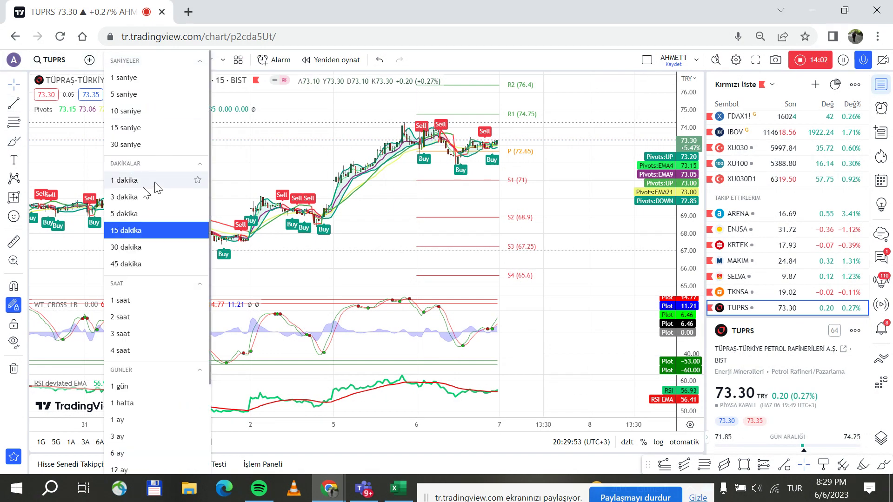
click(206, 207)
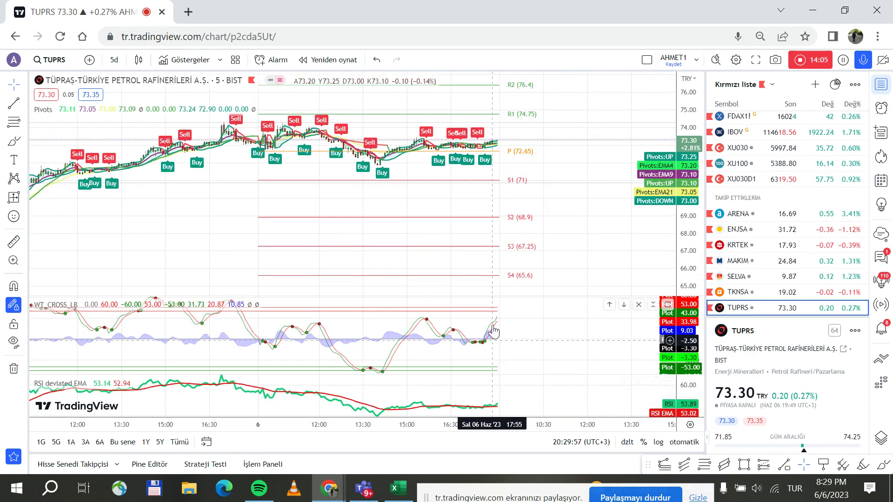
drag(689, 251, 689, 243)
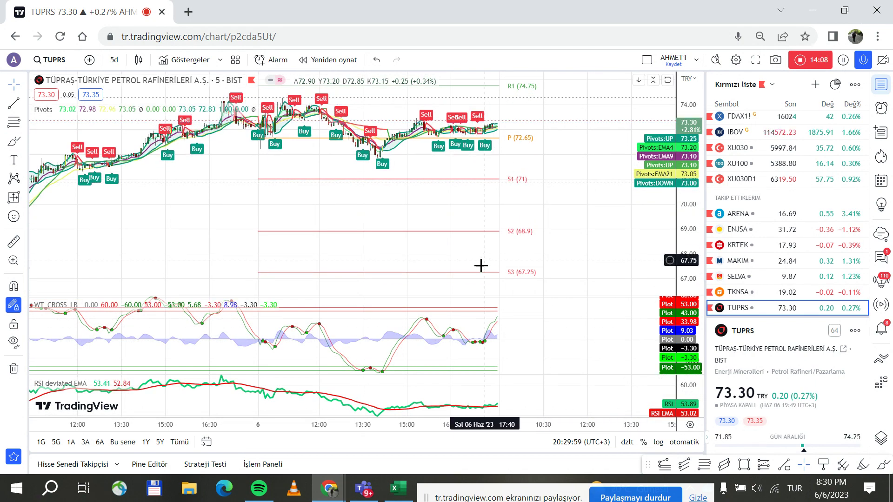
drag(480, 265, 462, 301)
scroll(514, 275, up, 2)
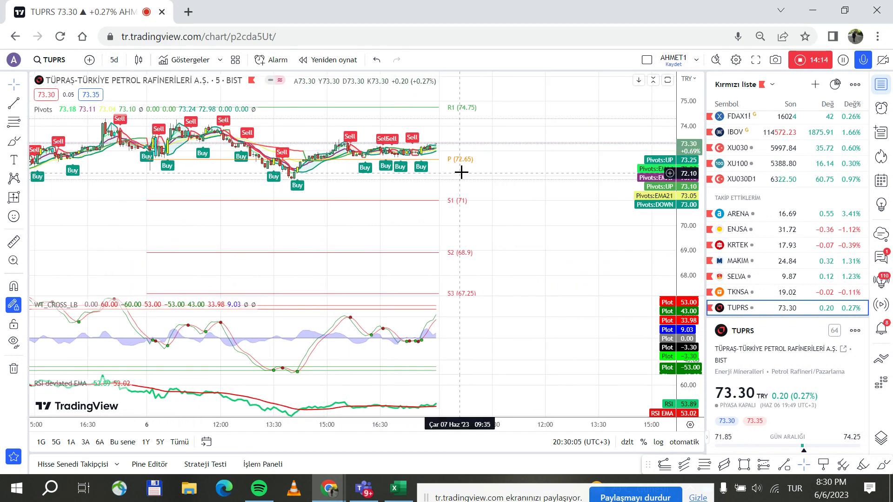
- Return the TUPRS chart to the 15 dakika interval
click(114, 60)
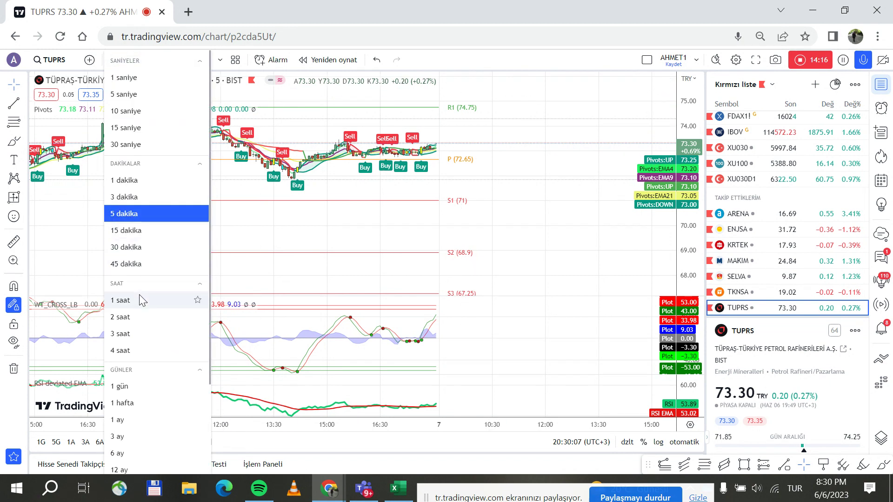
click(199, 231)
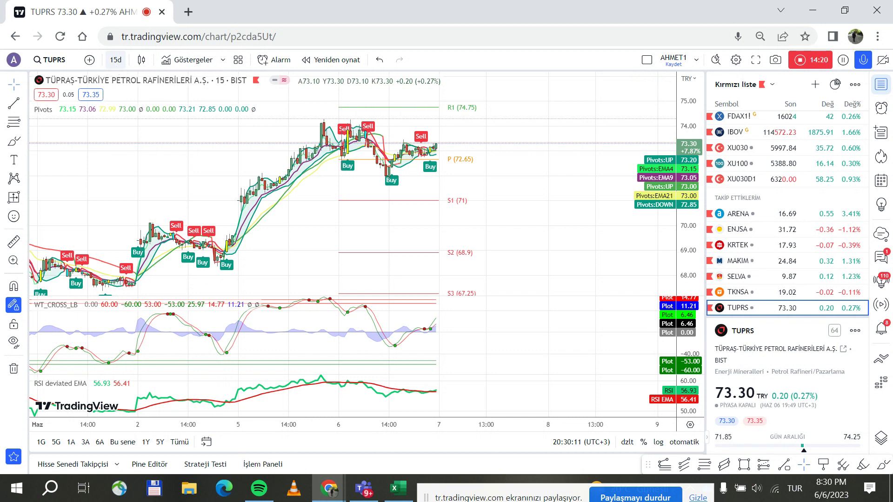
- Examine the TUPRS chart on the 1 saat and 1 gün intervals, fitting the daily price scale automatically to the data
click(115, 59)
click(186, 302)
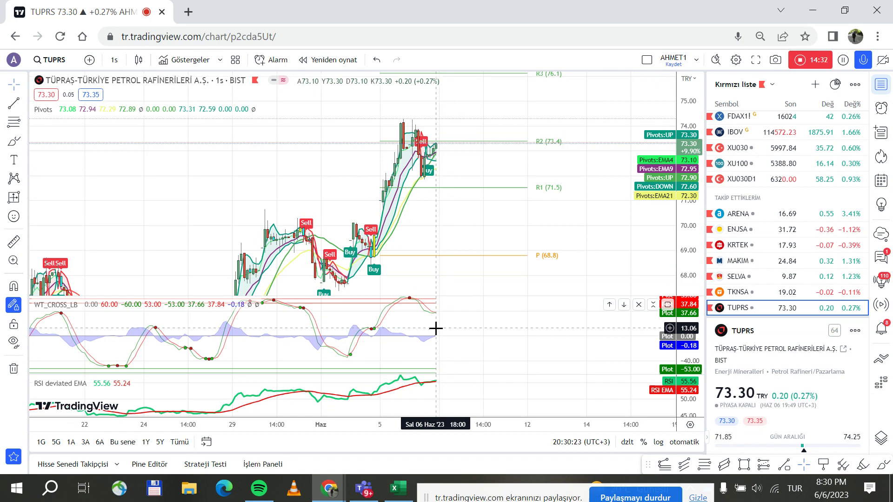
click(113, 60)
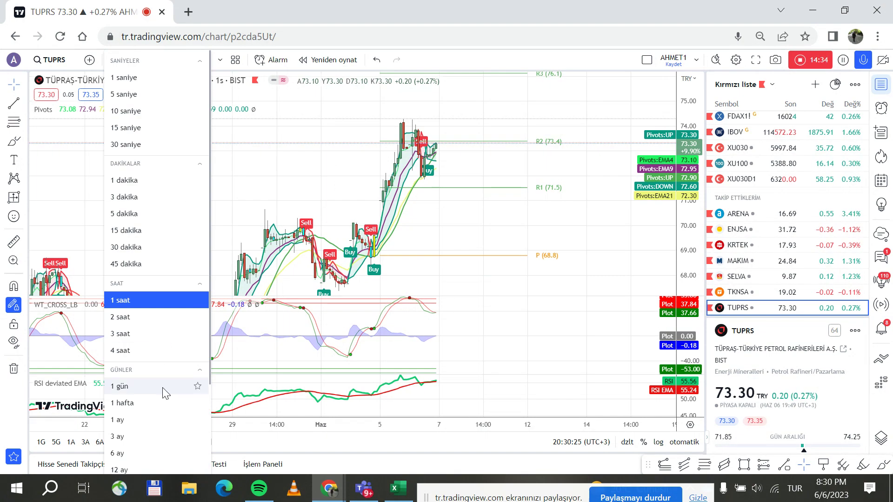
click(122, 386)
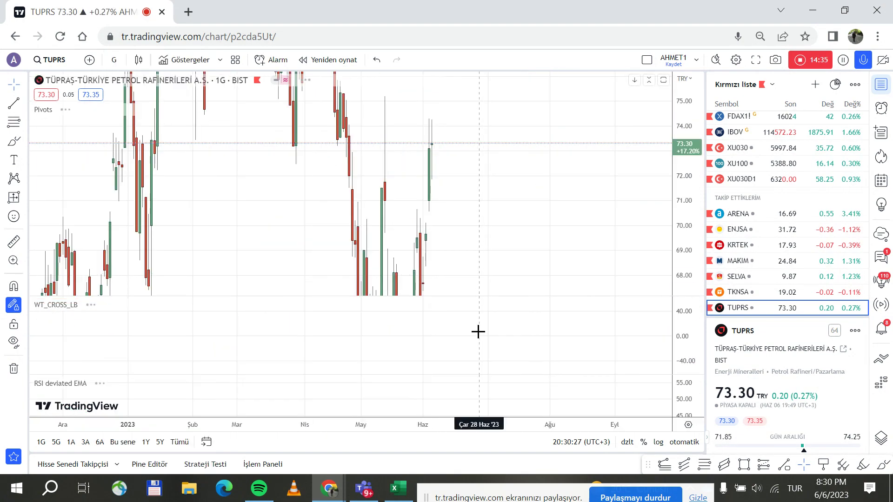
right_click(682, 200)
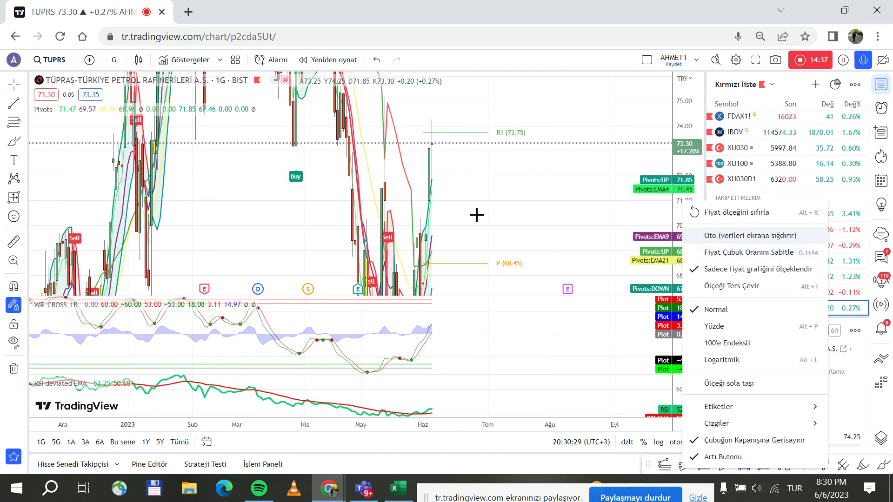
click(710, 236)
- Compare the TUPRS candles and signals on the 2 saat and 15 dakika intervals
click(114, 59)
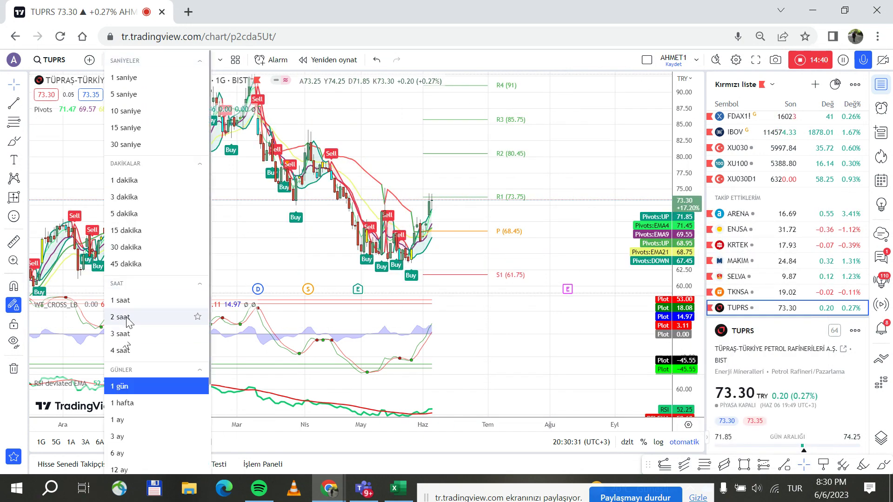
click(122, 317)
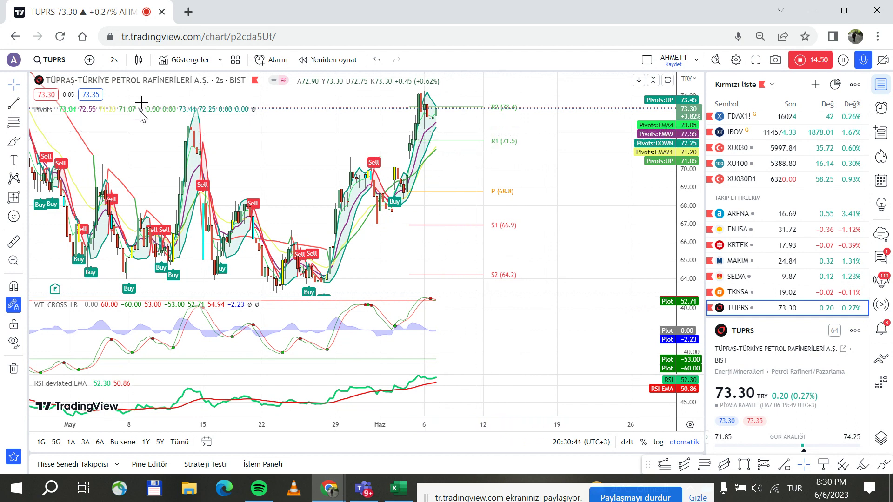
click(116, 60)
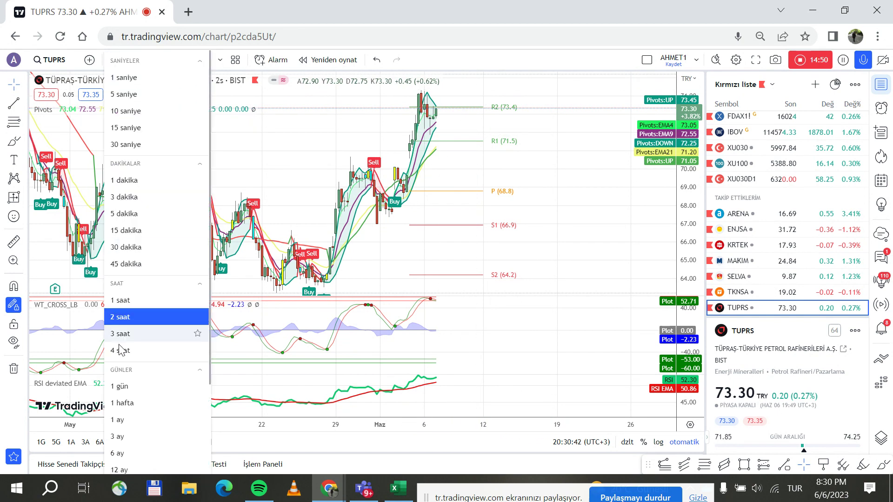
click(145, 231)
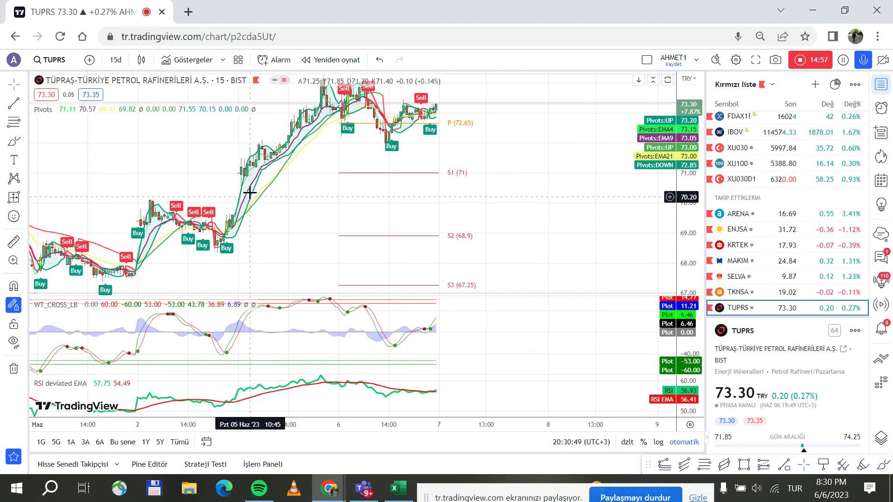
scroll(255, 211, down, 2)
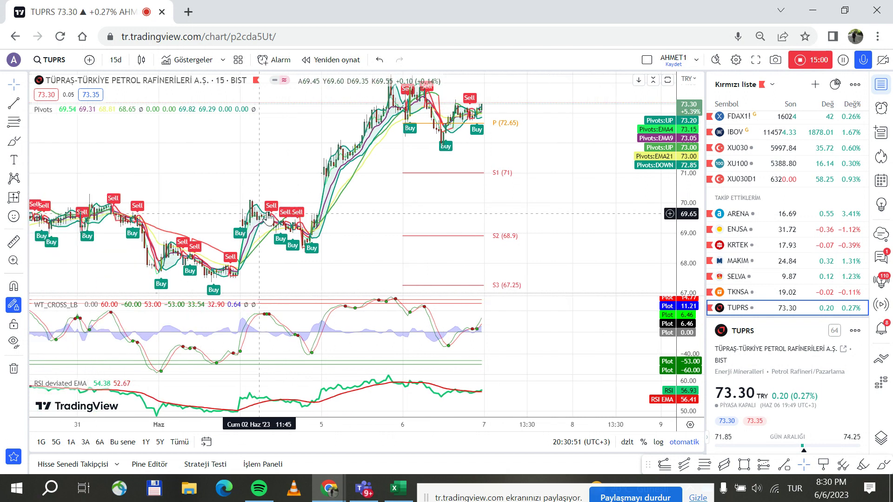
- Set the TUPRS chart to the 1 hafta interval and examine the weekly candles against the pivot levels
click(115, 60)
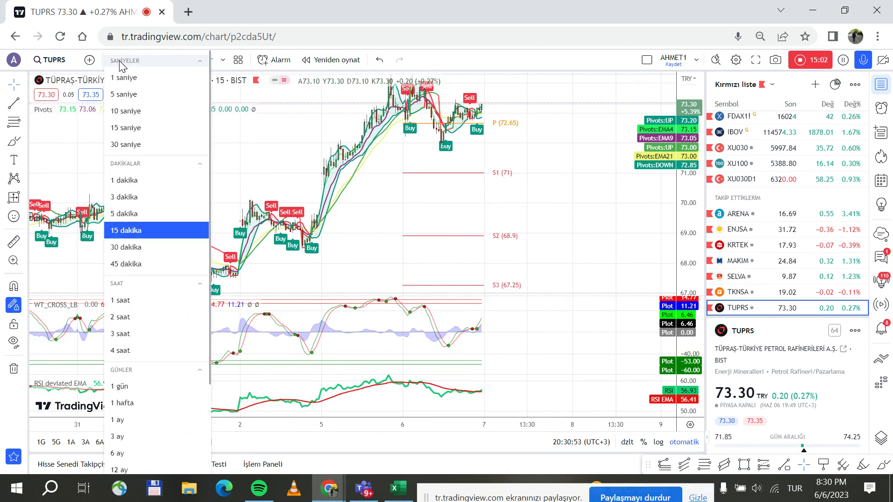
click(139, 405)
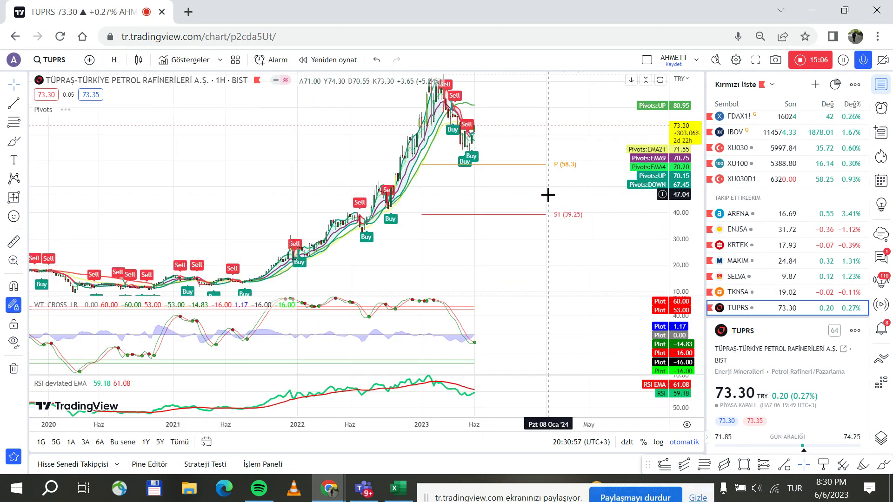
scroll(548, 194, up, 3)
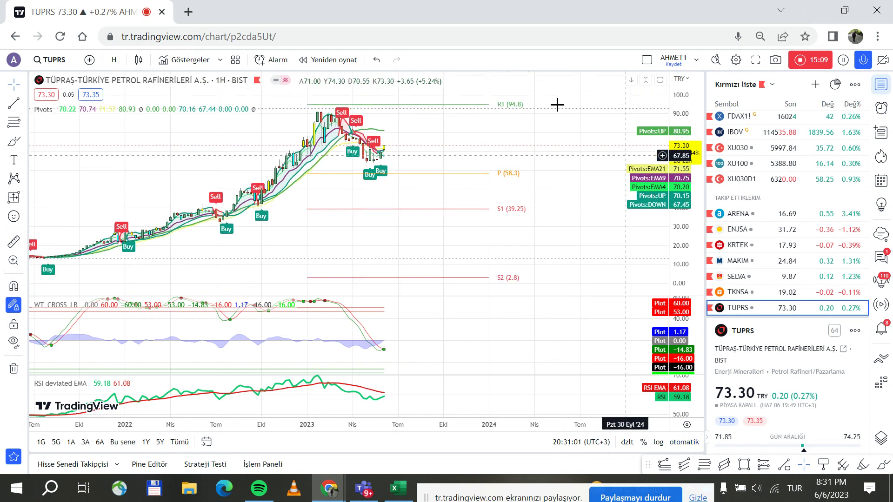
- Switch to the Excel valuation workbook and filter the SEKTOR column of the Yıllık-Hesap sheet by "petrol"
click(399, 493)
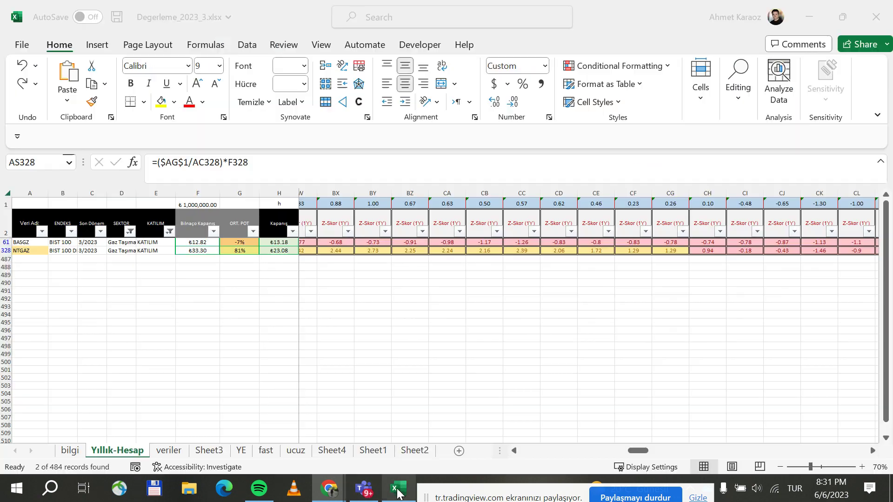
click(129, 231)
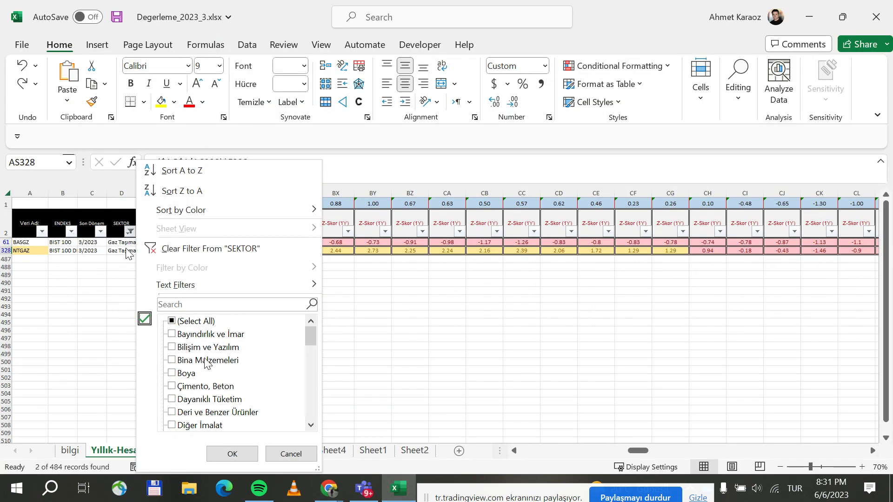
click(194, 321)
click(195, 321)
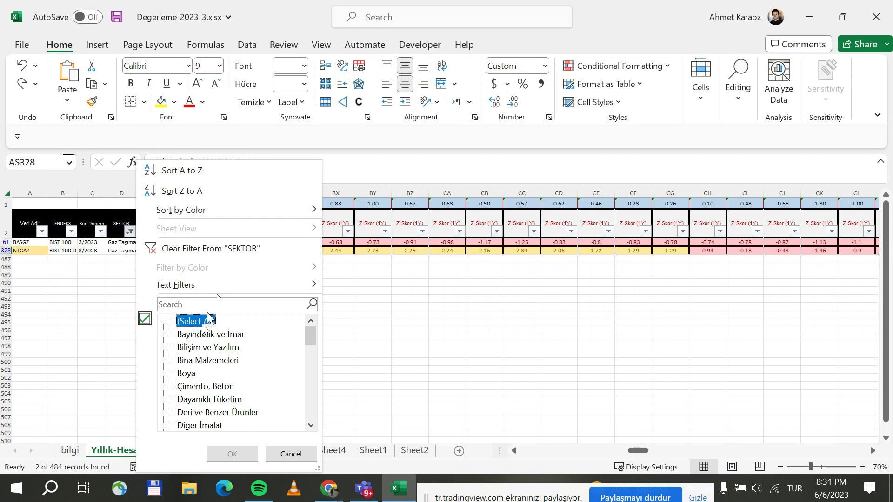
click(211, 306)
text(petr)
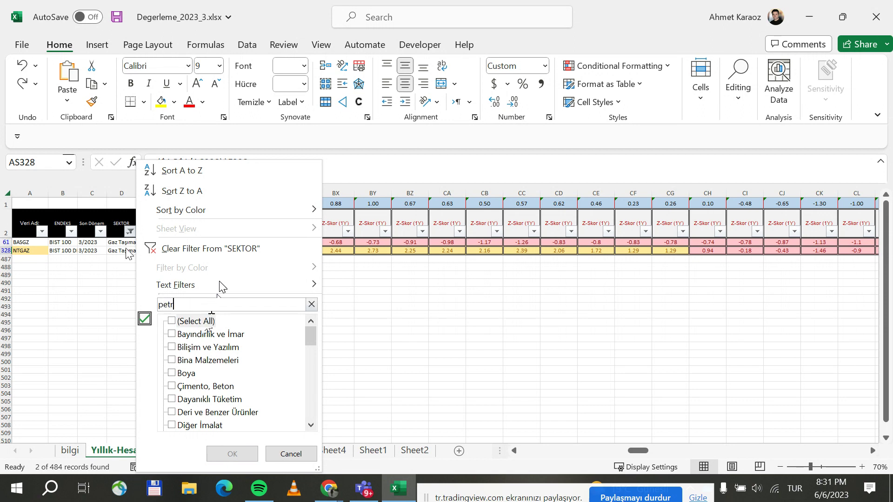
text(ol)
key(Return)
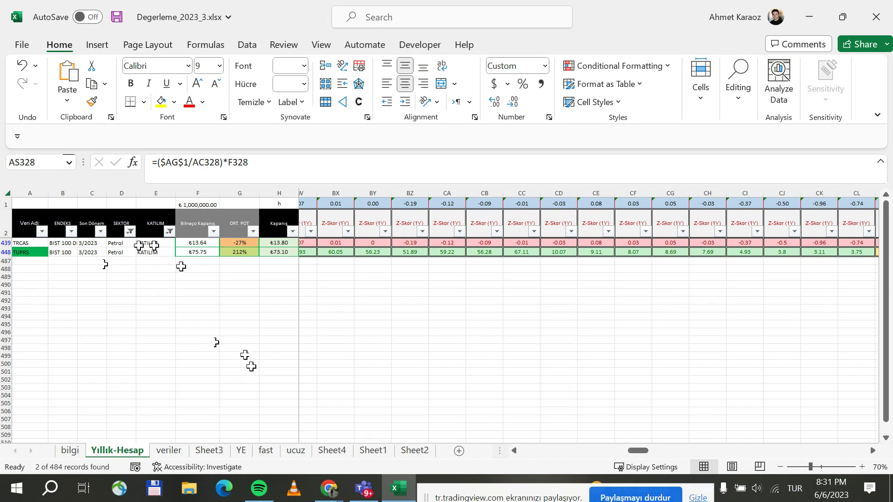
- Widen the KATILIM column filter to all values so the DEĞİL petrol companies are included
click(170, 231)
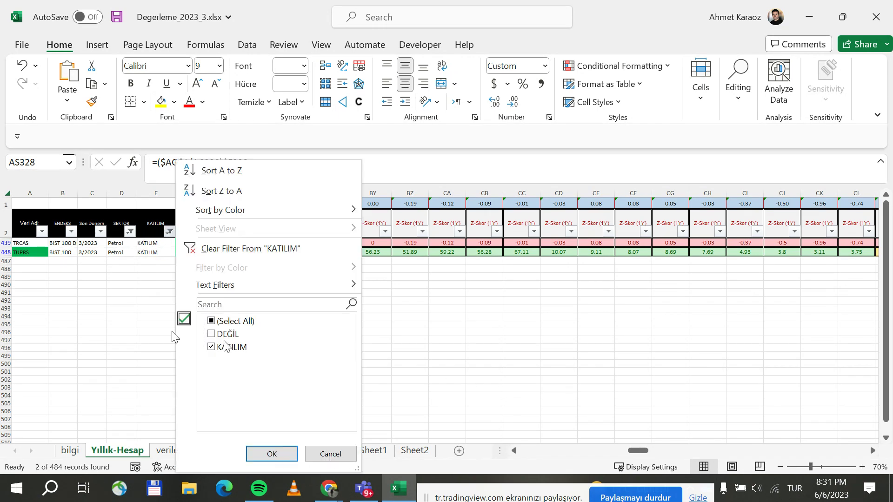
click(223, 325)
click(271, 453)
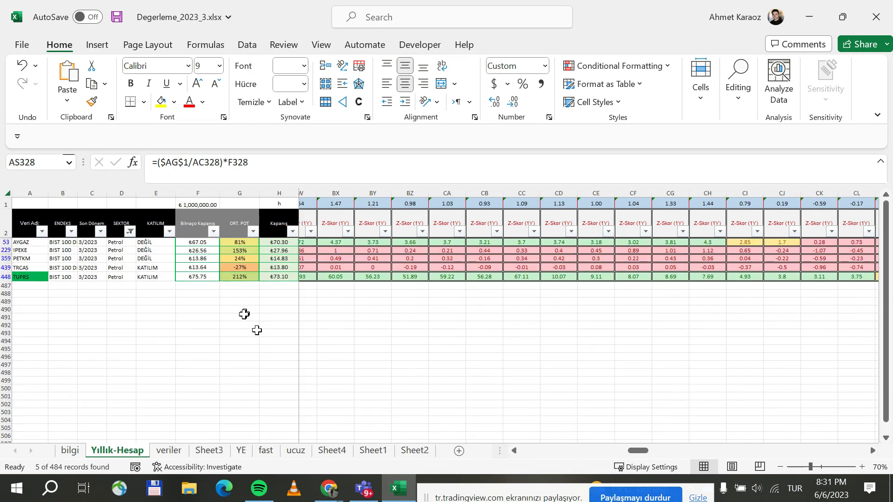
click(5, 250)
- Restrict the KATILIM column filter to KATILIM only, excluding DEĞİL
click(160, 228)
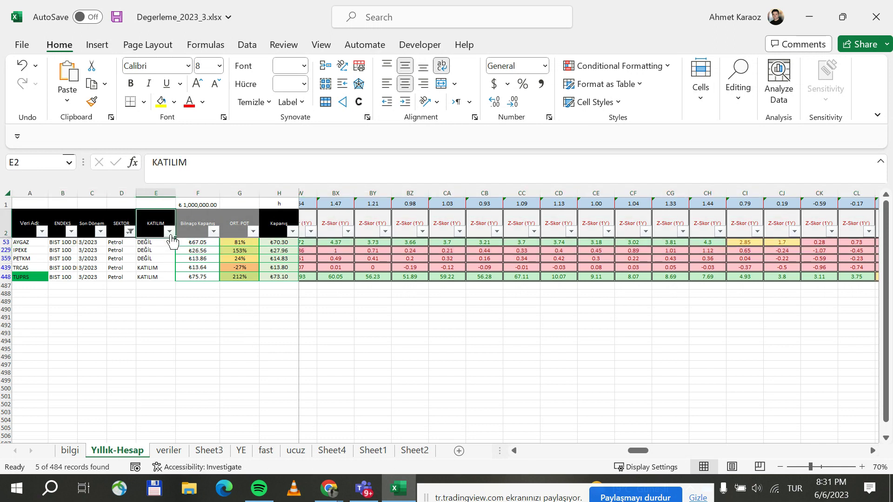
click(169, 231)
click(235, 321)
click(227, 334)
click(232, 347)
click(226, 334)
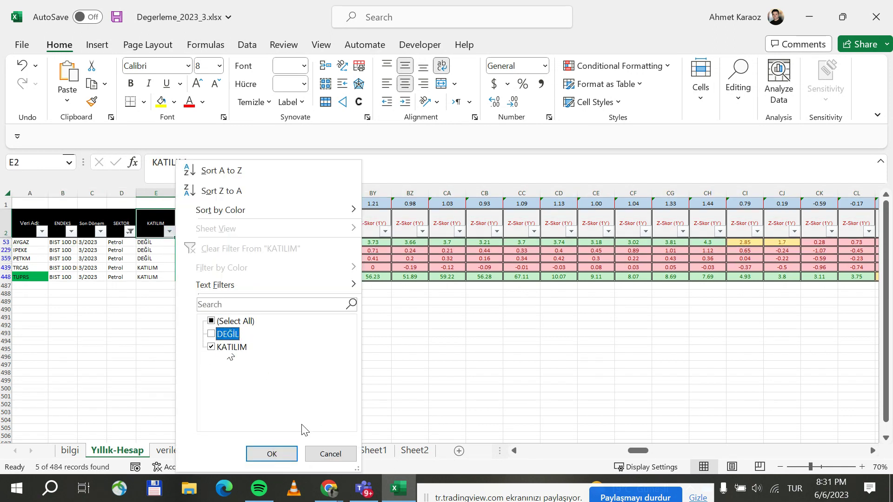
click(291, 452)
- Examine the TUPRS profitability checks, valuation ratios, sector averages and balance-sheet and ratio-based price estimates
drag(639, 453, 558, 458)
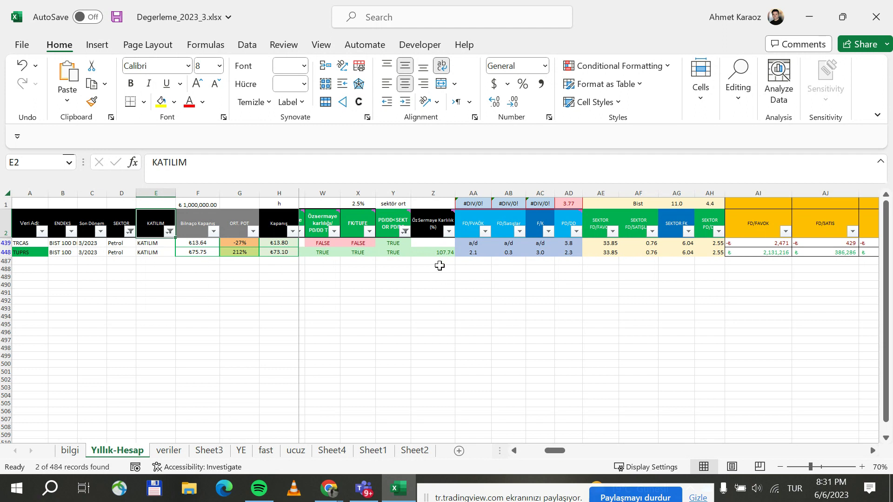
click(541, 261)
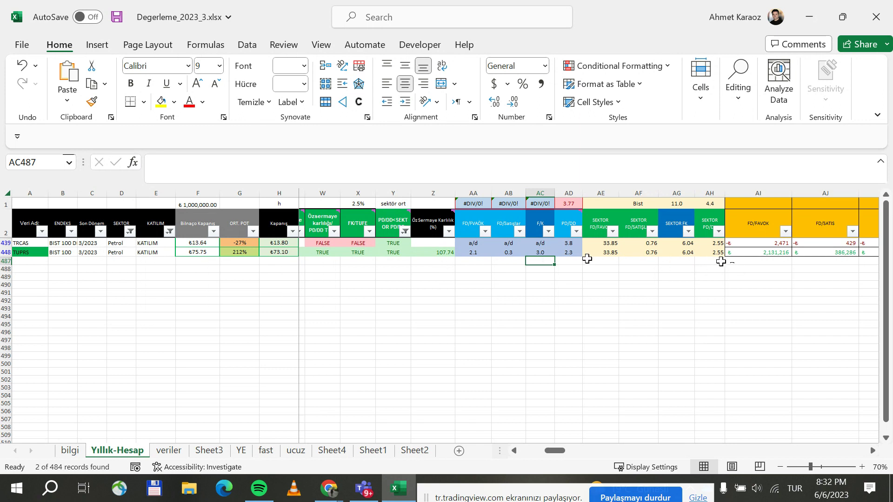
drag(553, 450, 585, 455)
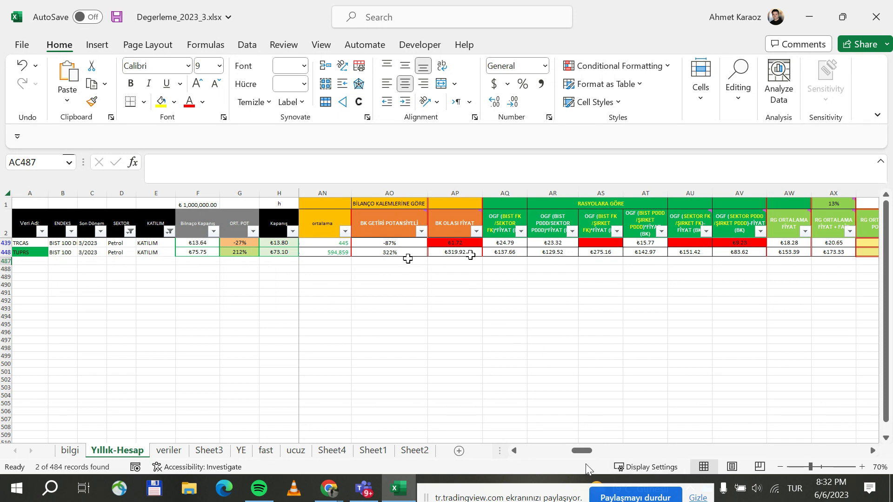
mouse_move(584, 451)
mouse_down()
mouse_move(574, 457)
mouse_move(590, 458)
mouse_up()
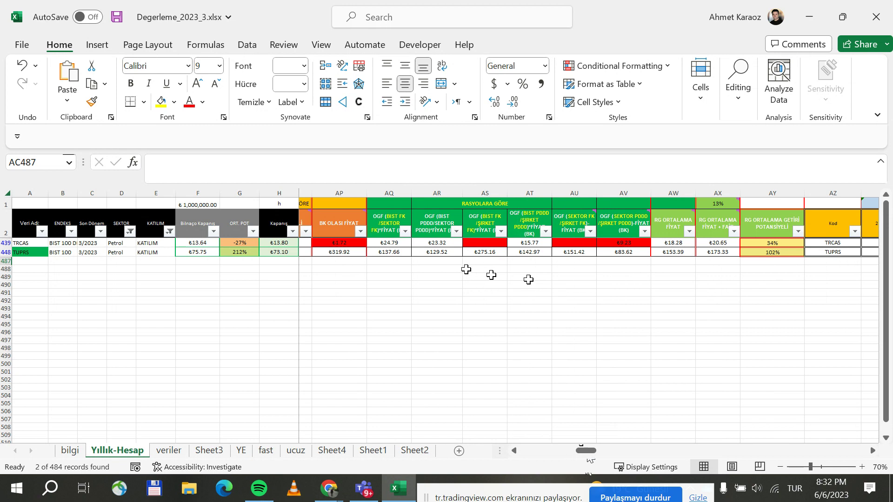
- Clear the TUPRS price estimate in cell AS448 to check its effect on the averages, and undo the deletion
click(496, 251)
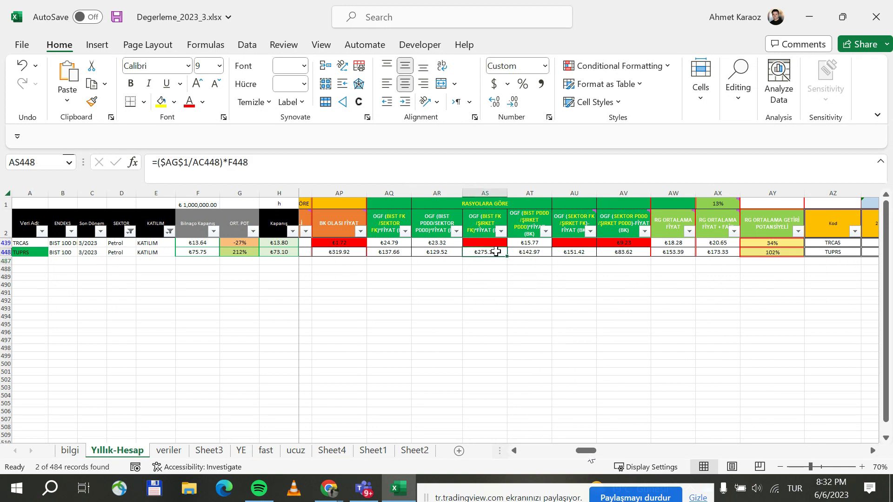
key(Delete)
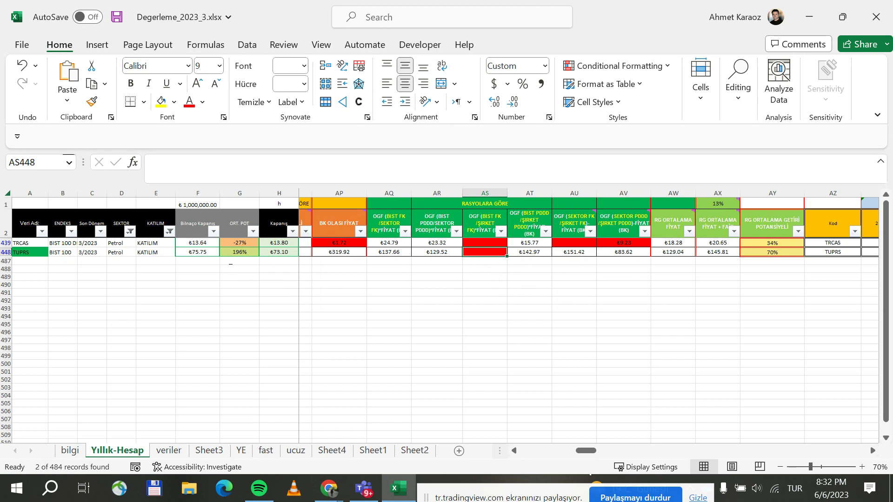
key(ctrl+z)
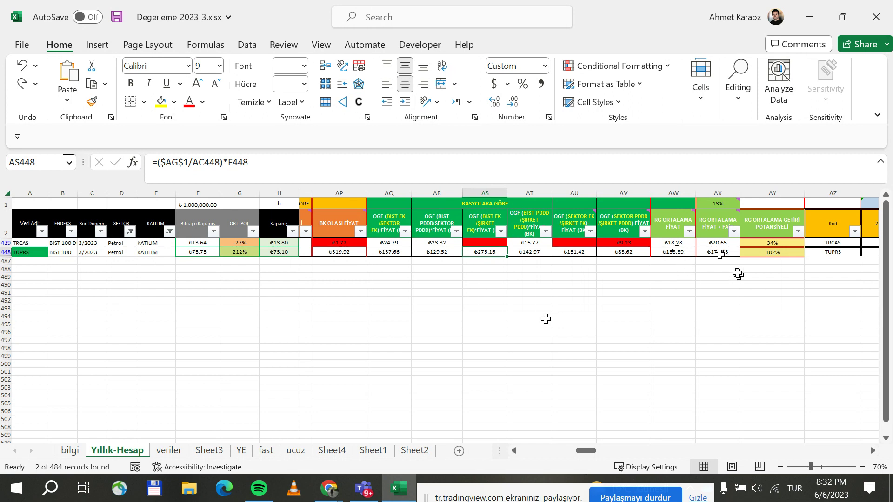
- Examine the TUPRS estimate in AQ448 alongside the other ratio-based prices and the average return potential
drag(585, 451, 582, 454)
click(494, 251)
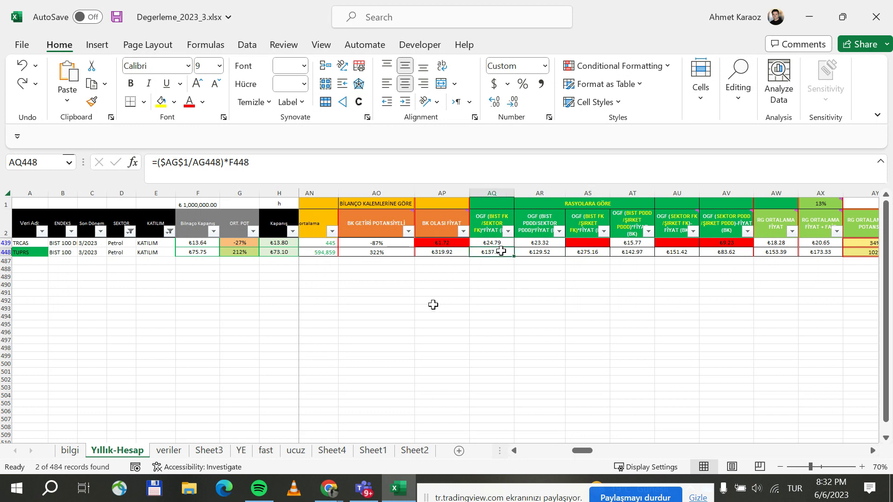
drag(582, 451, 580, 452)
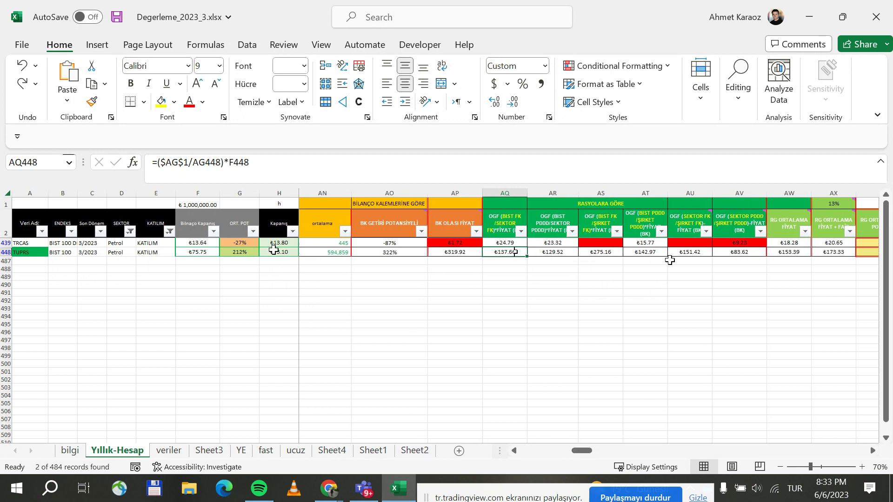
drag(581, 452, 588, 458)
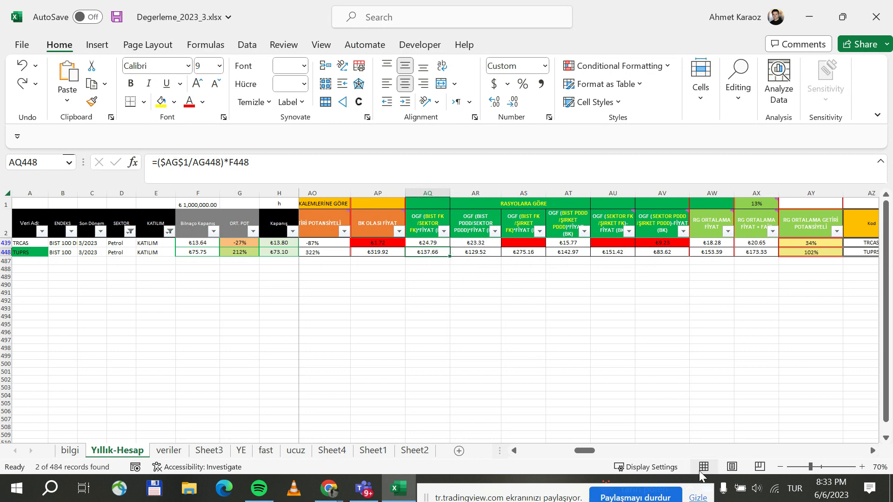
- Examine the TUPRS Z-Skor (1Y) values up to cell CQ448 and return to the valuation ratio columns
drag(587, 451, 656, 456)
click(663, 253)
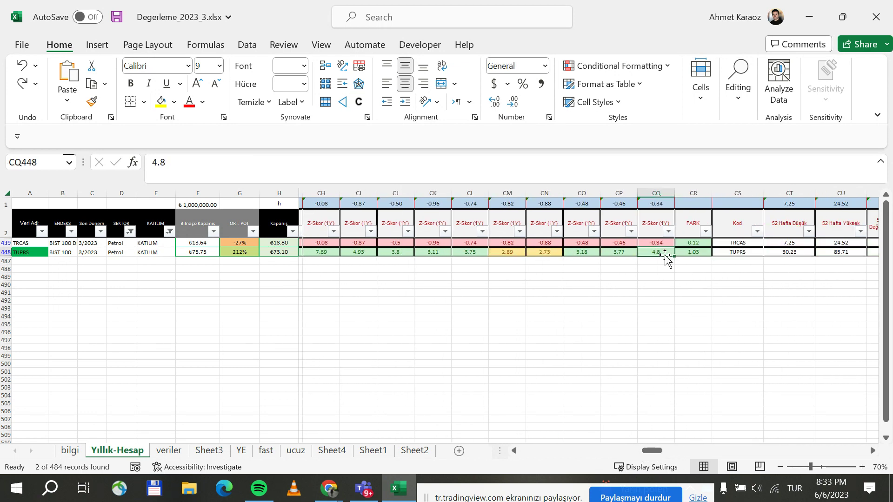
drag(652, 455, 557, 455)
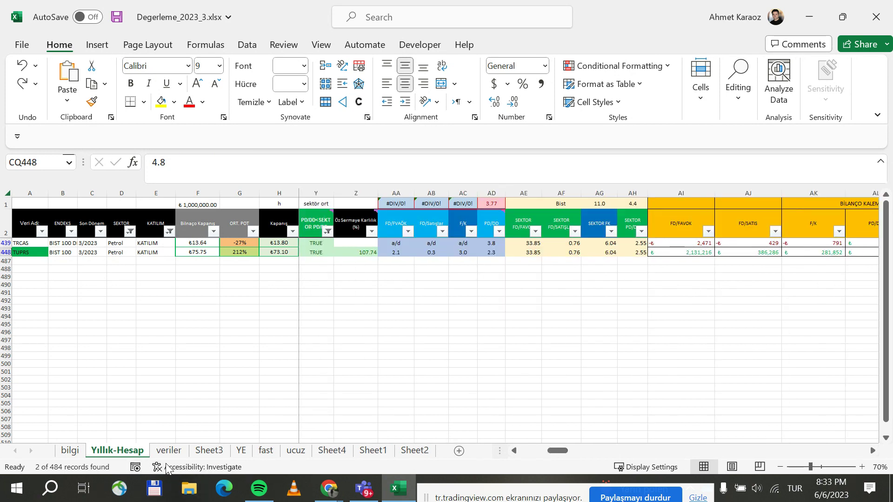
- Switch to the TradingView chart and load the BIST stock DYOBY
click(813, 19)
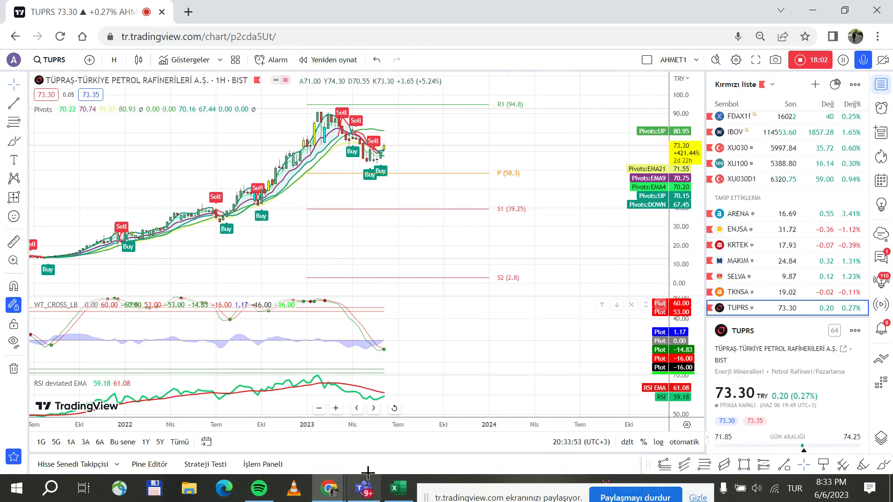
click(69, 59)
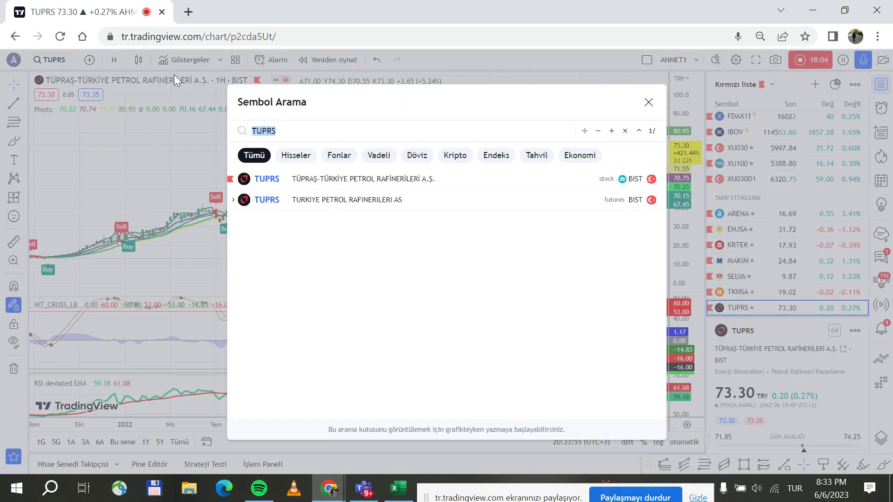
drag(296, 130, 243, 129)
text(DYO)
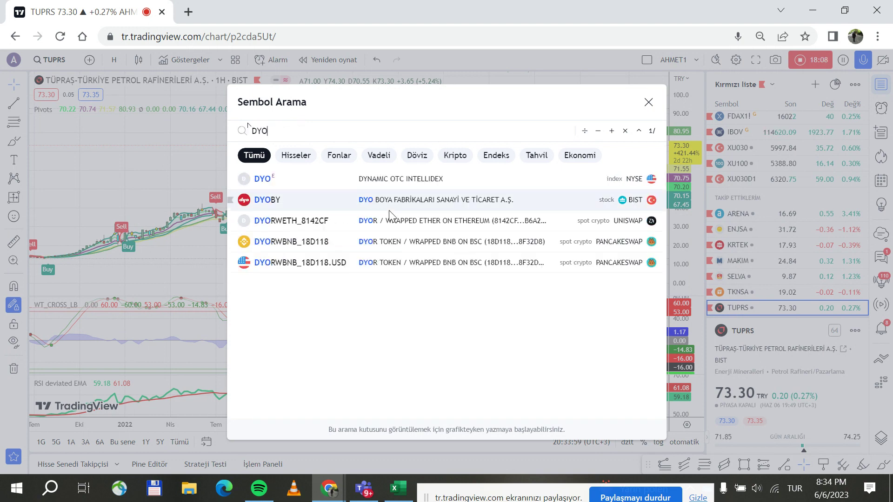
click(308, 200)
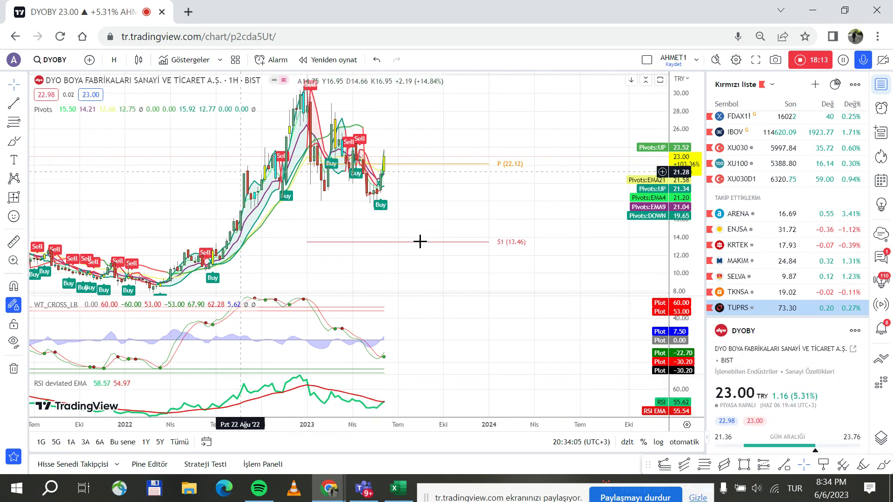
- Examine the DYOBY chart on the 1-day interval and on the 2-hour interval
click(114, 60)
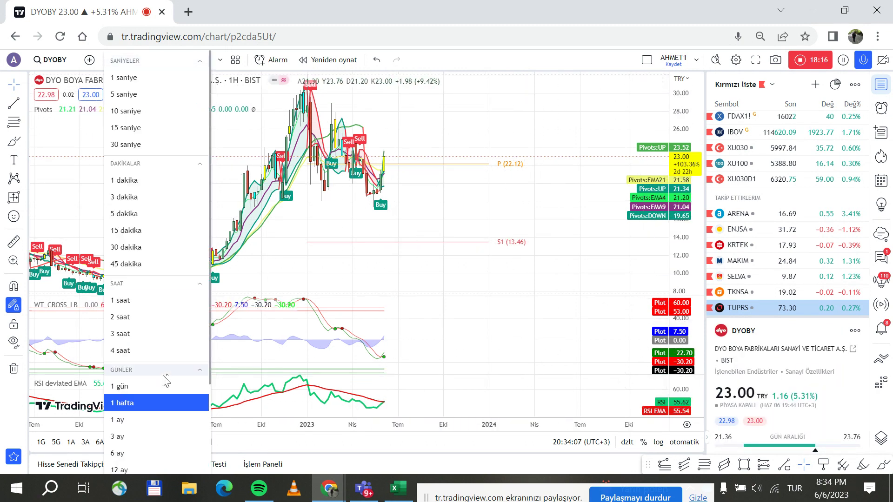
click(151, 385)
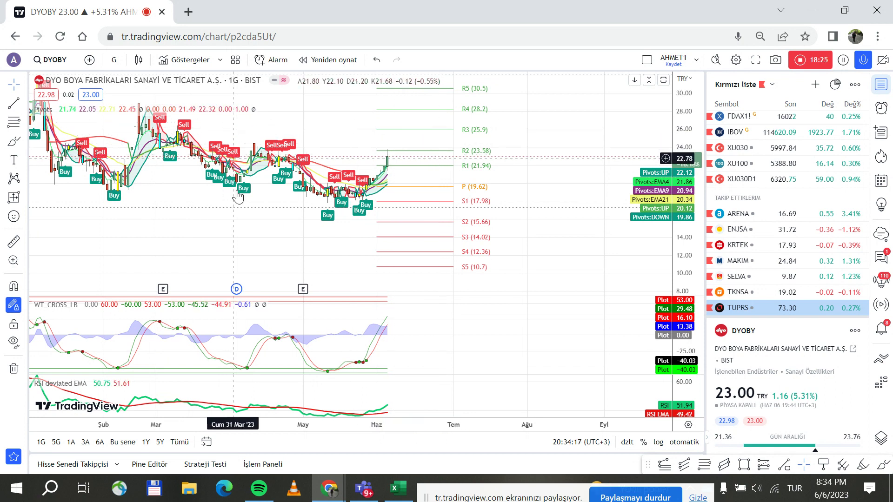
click(114, 60)
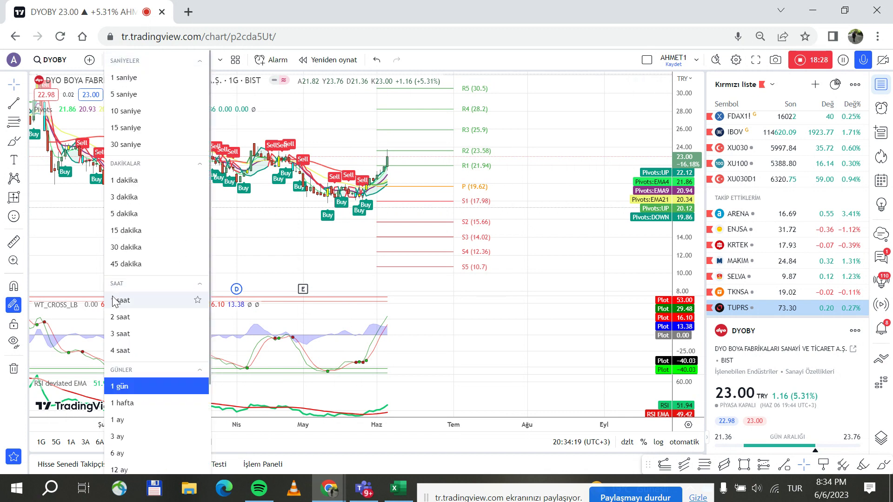
click(139, 320)
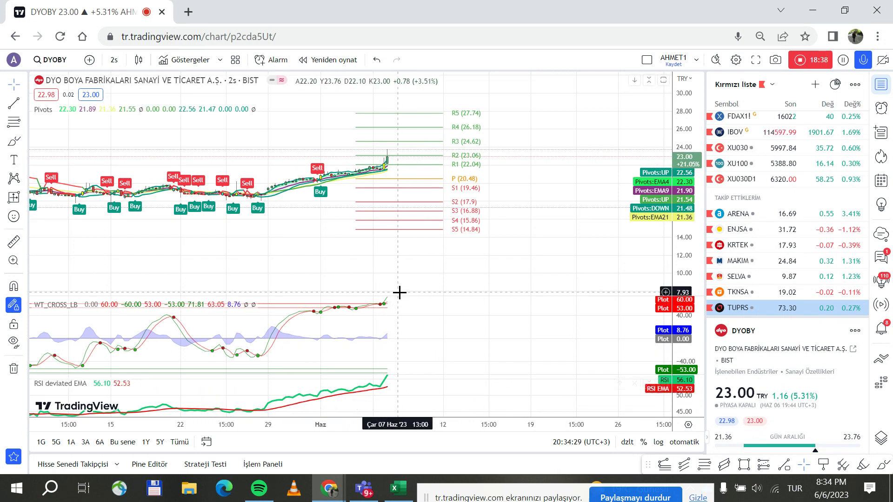
scroll(453, 236, down, 2)
- Set the DYOBY chart to the 15-minute interval and fit the price scale automatically to the data
click(114, 60)
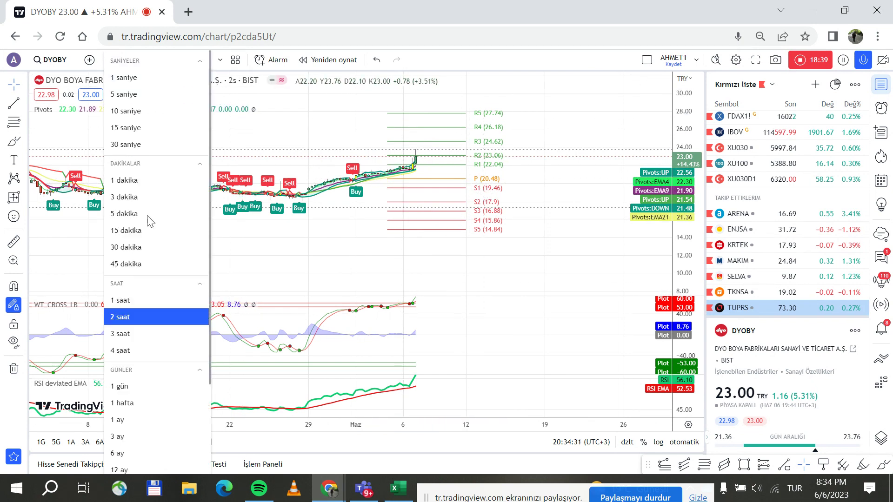
click(137, 233)
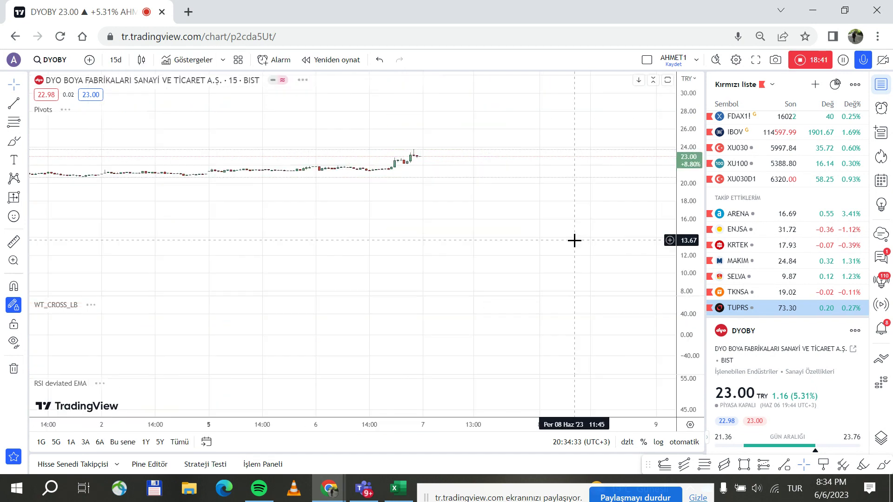
right_click(698, 241)
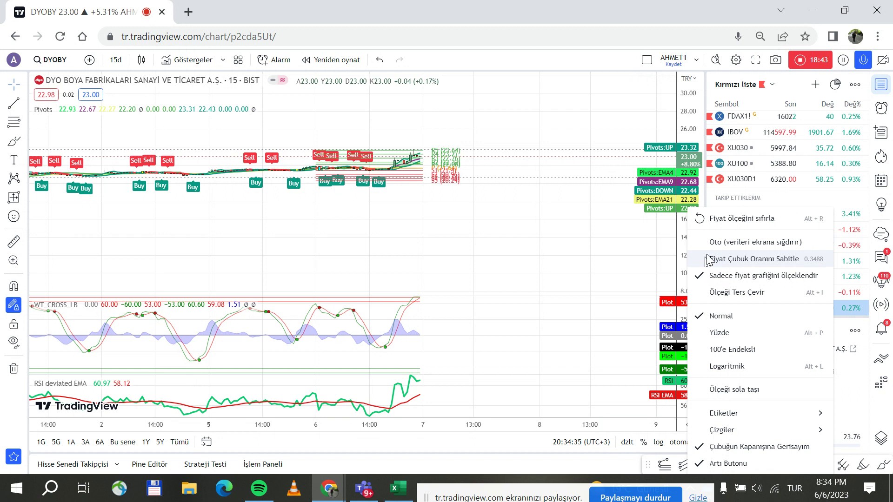
click(711, 235)
scroll(684, 236, down, 4)
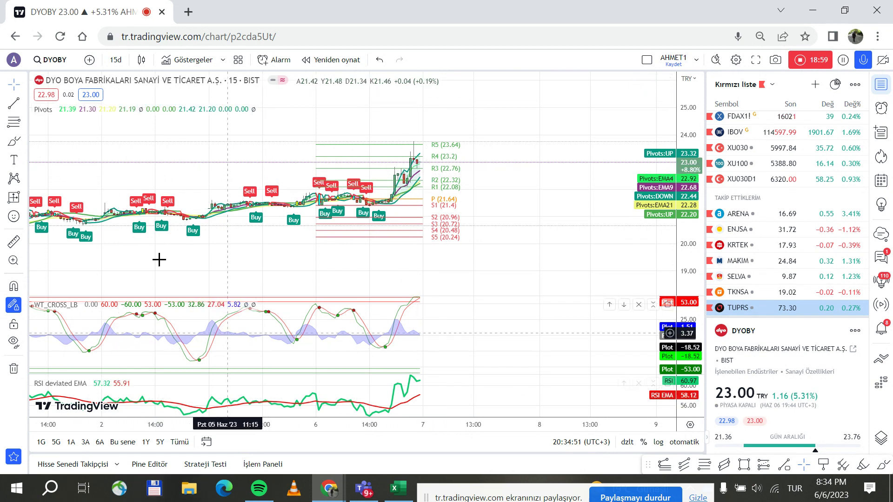
- Switch to the Excel valuation workbook and select all sectors in the SEKTOR filter
click(408, 494)
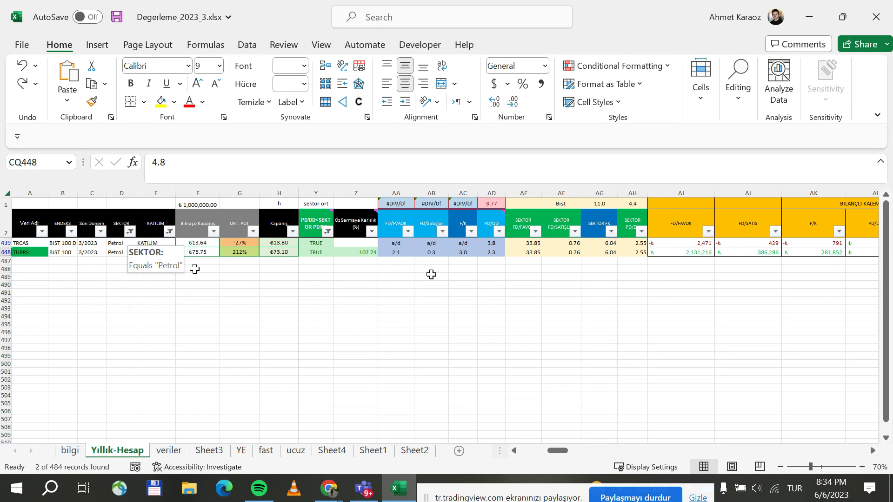
click(130, 232)
click(172, 321)
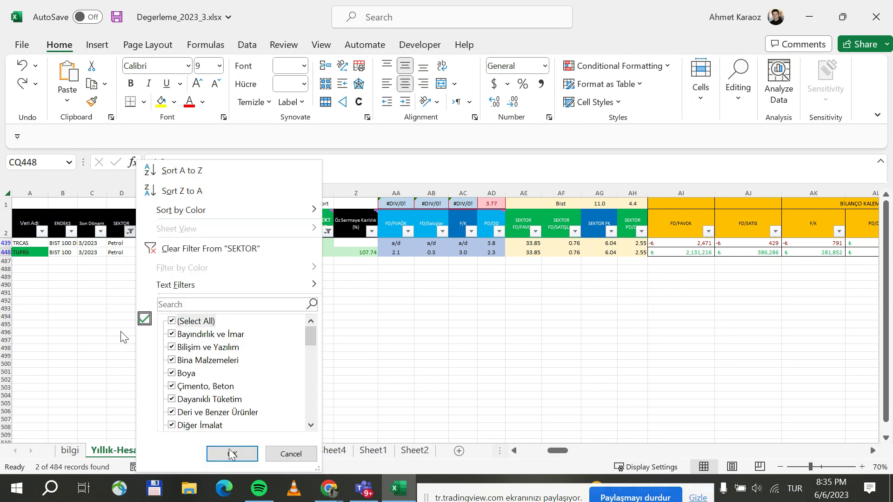
click(231, 454)
click(169, 231)
key(Escape)
- Filter the Veri Adı column by the search text dyo
click(42, 231)
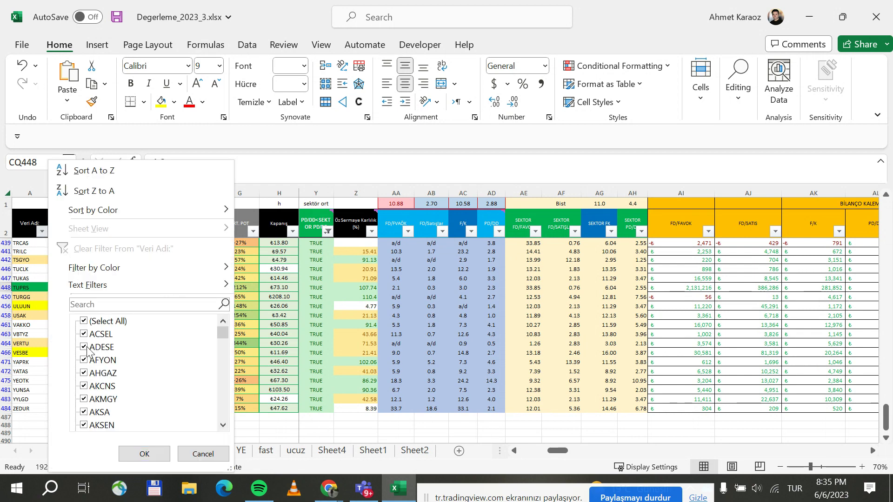
click(114, 303)
text(dyo)
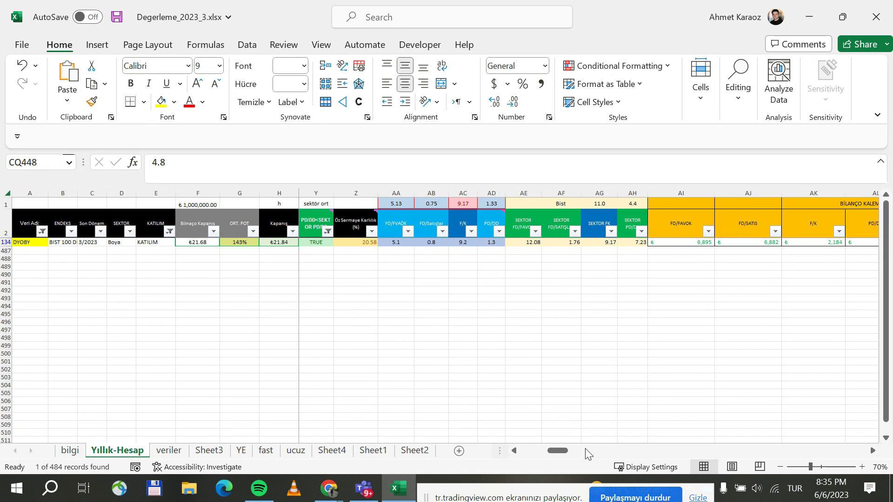
- Examine the DYOBY balance-sheet and ratio-based price estimates up to the average return potential, and return to the TradingView chart
drag(557, 451, 563, 453)
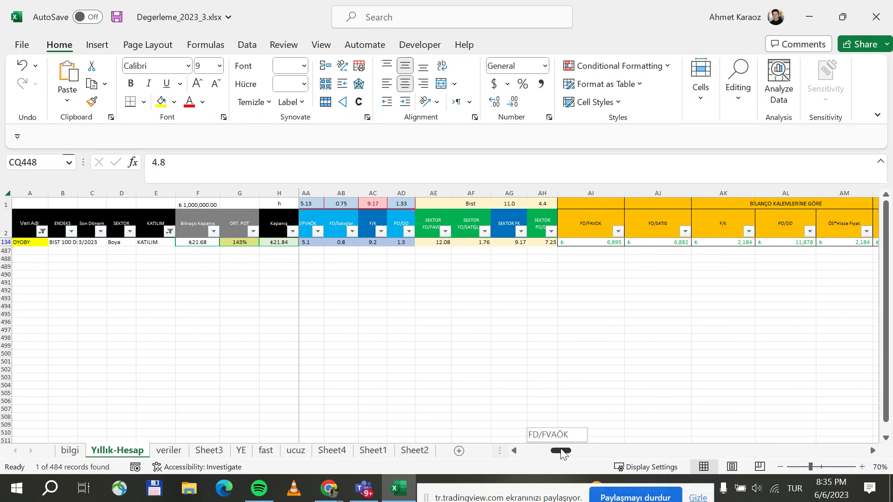
drag(563, 454, 587, 456)
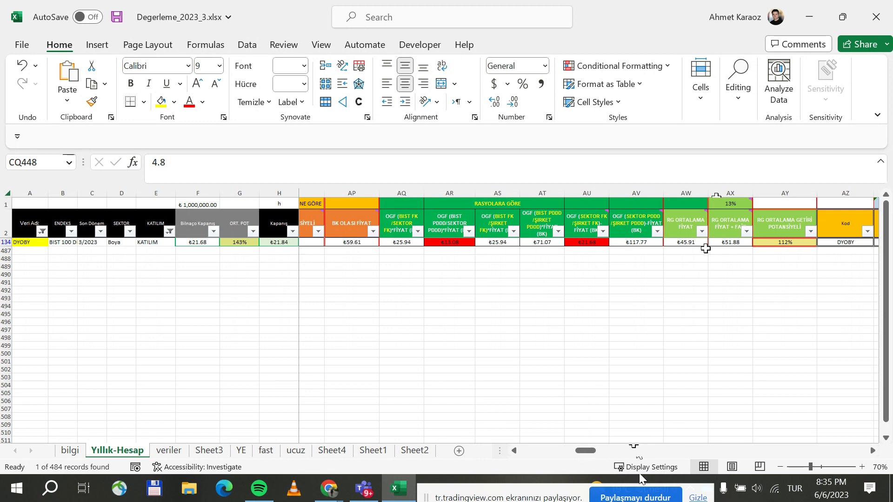
click(809, 17)
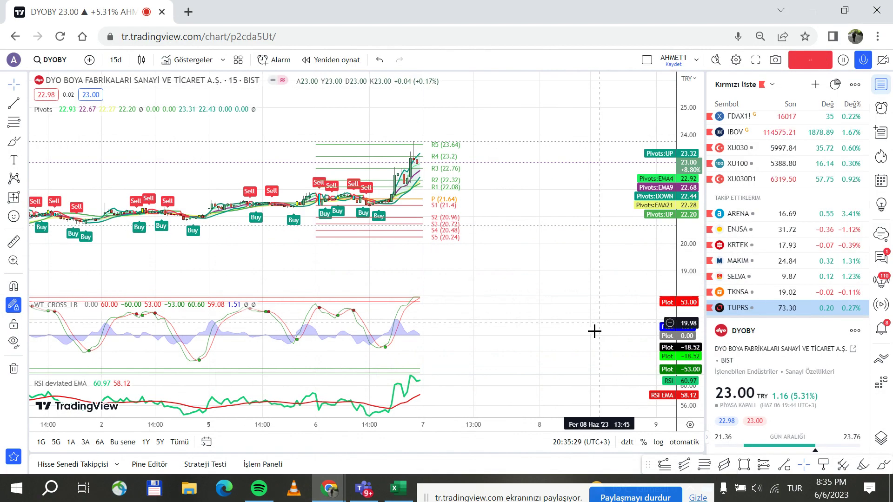